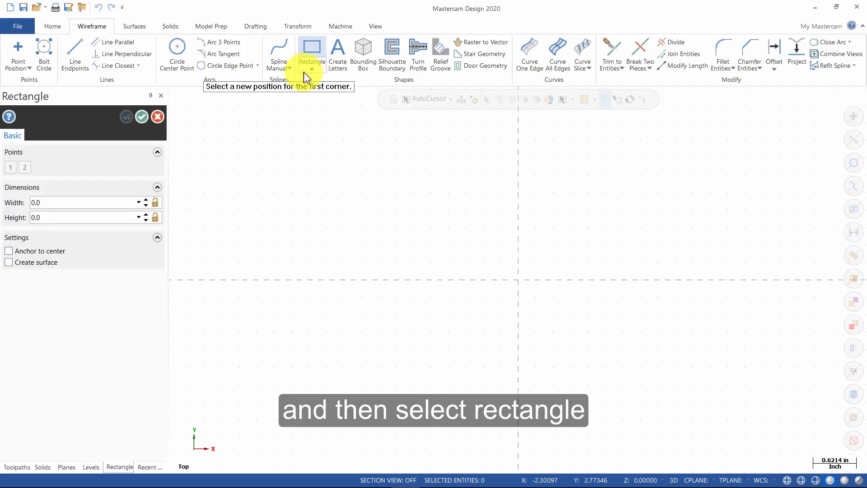
# Draw a 15 × 15 rectangle, centre-anchored on the origin, and fit it to the view.
pyautogui.click(89, 197)
pyautogui.write('15')
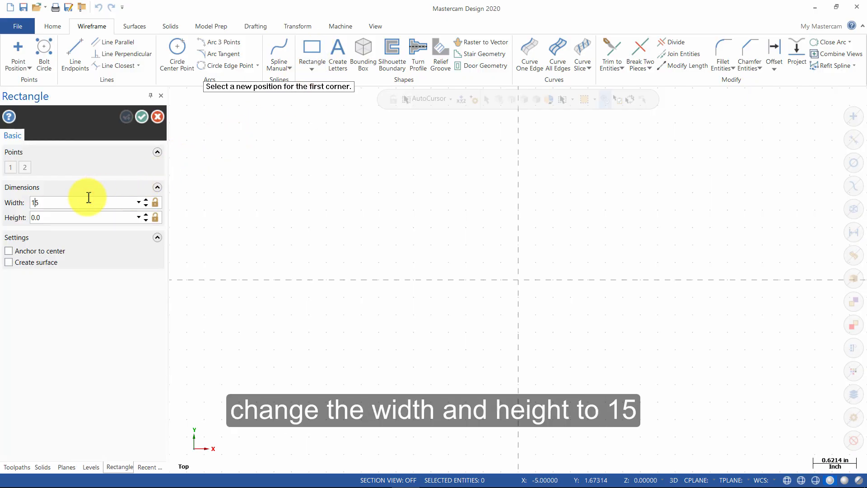
pyautogui.click(80, 215)
pyautogui.write('15')
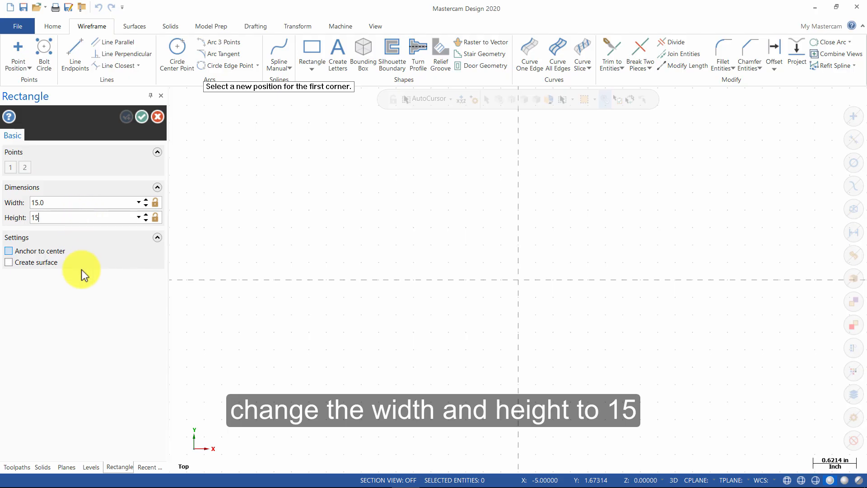
pyautogui.click(50, 251)
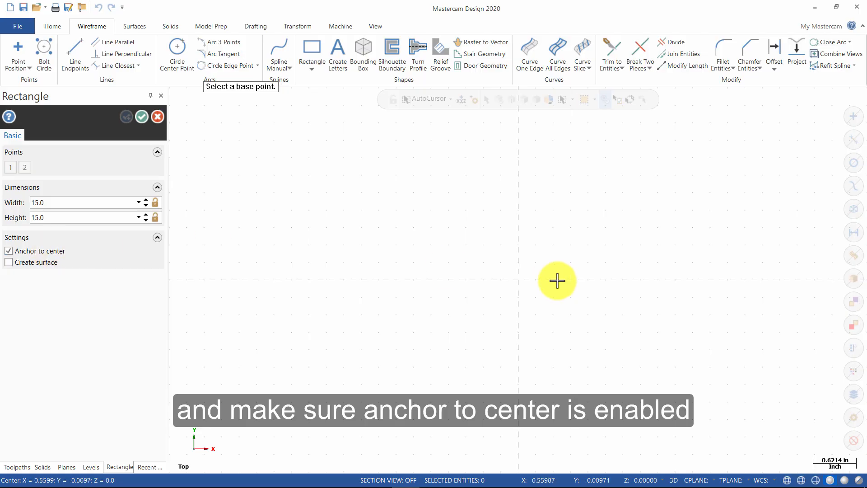
pyautogui.click(518, 280)
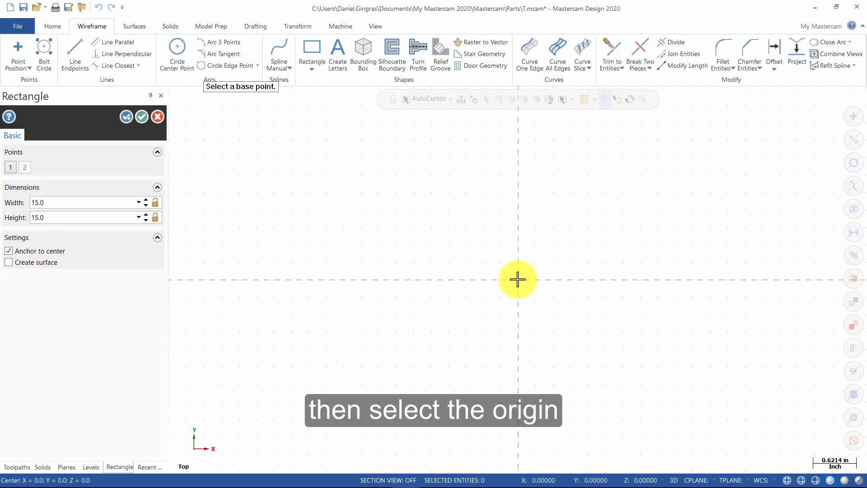
pyautogui.click(143, 117)
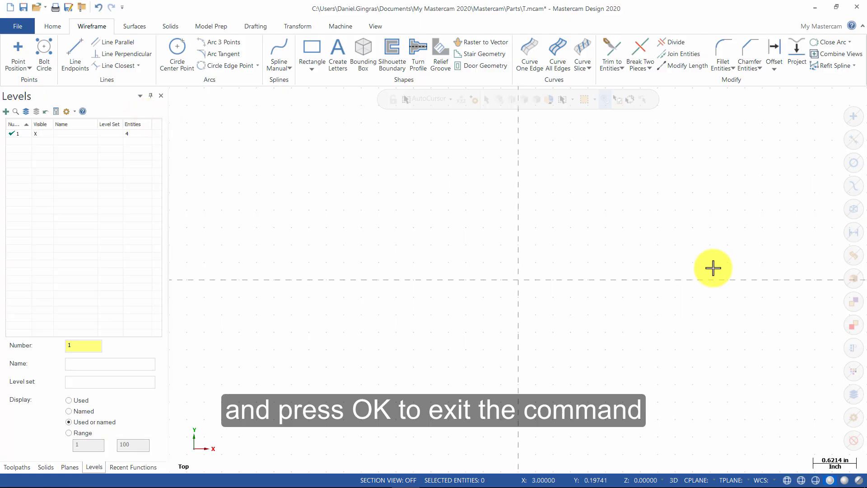
pyautogui.rightClick(497, 238)
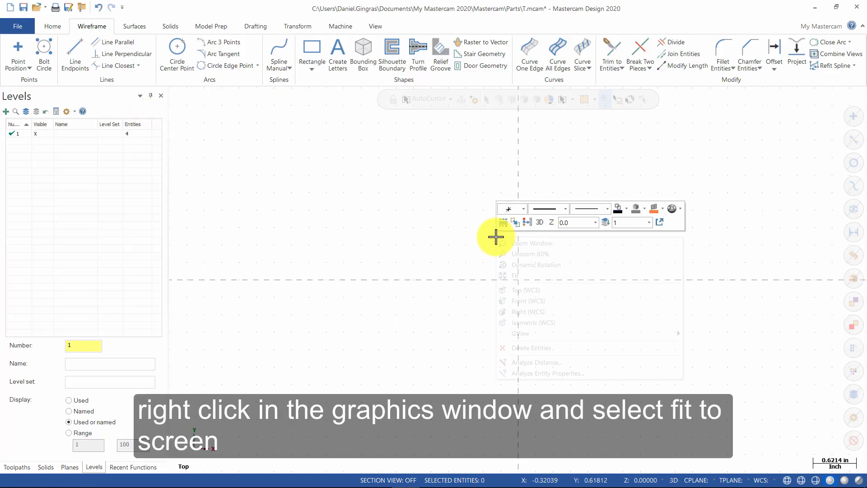
pyautogui.click(521, 276)
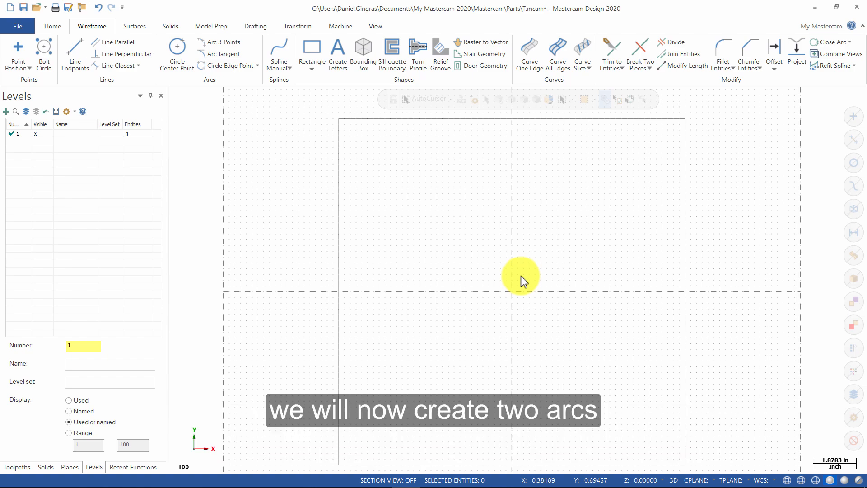
# Draw a radius-15 endpoint arc between the top-left and top-right corners, sagging below the top edge.
pyautogui.click(257, 66)
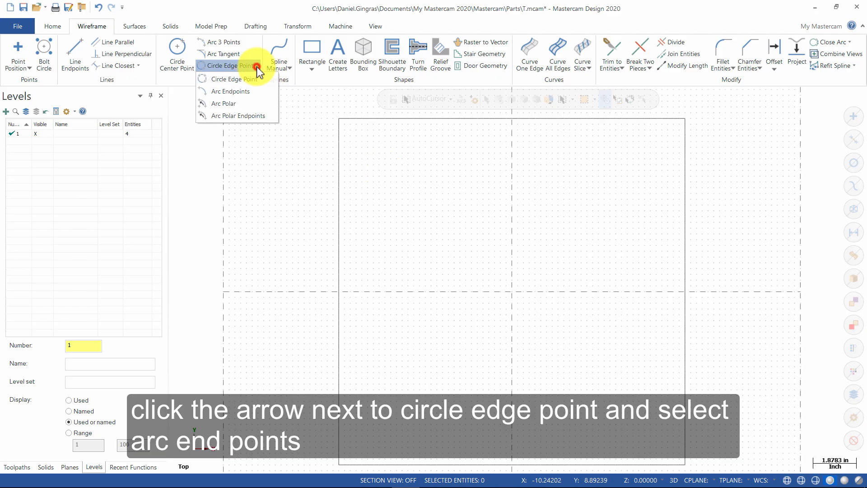
pyautogui.click(255, 91)
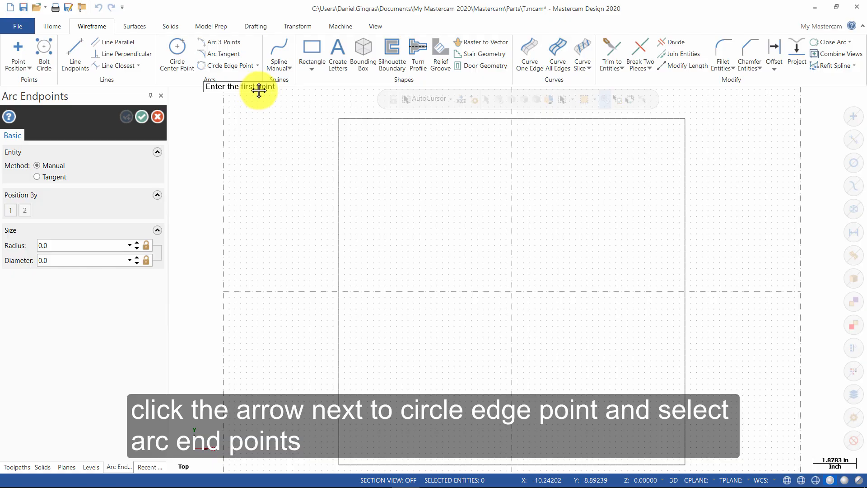
pyautogui.click(339, 119)
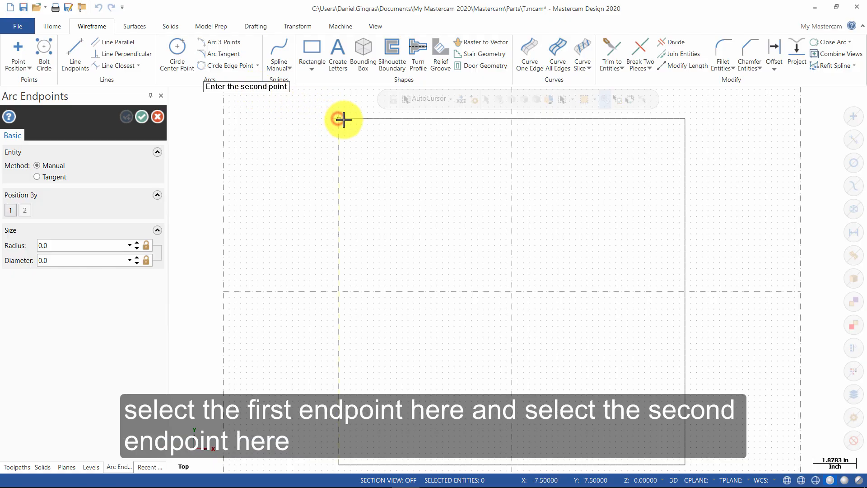
pyautogui.click(685, 119)
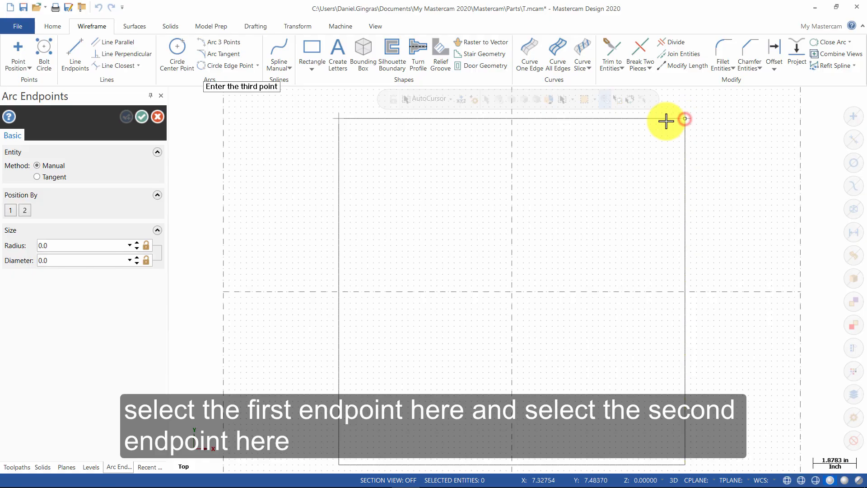
pyautogui.click(570, 161)
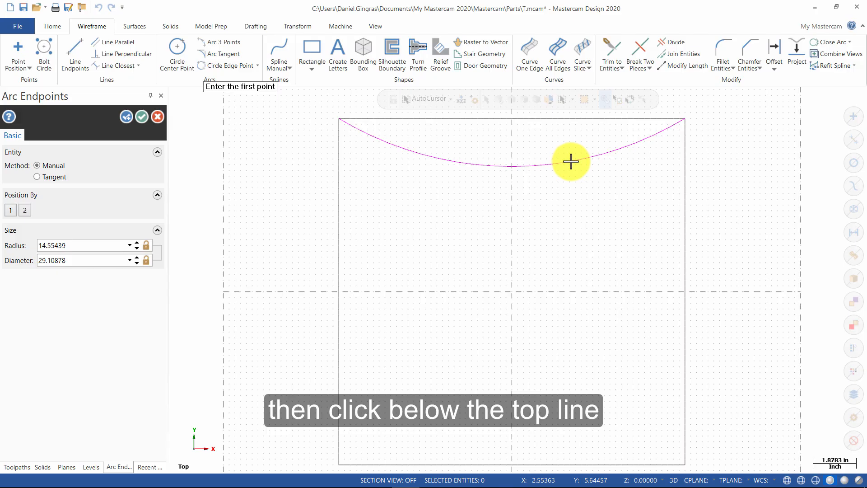
pyautogui.click(73, 245)
pyautogui.write('15')
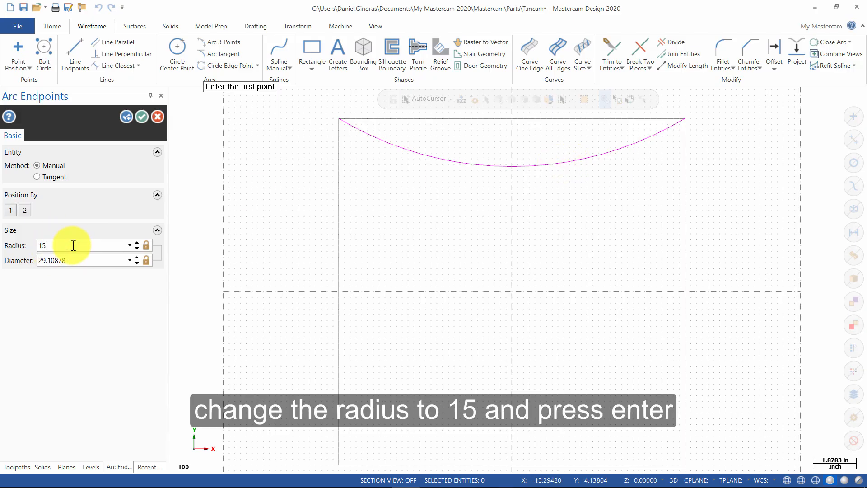
pyautogui.press('Return')
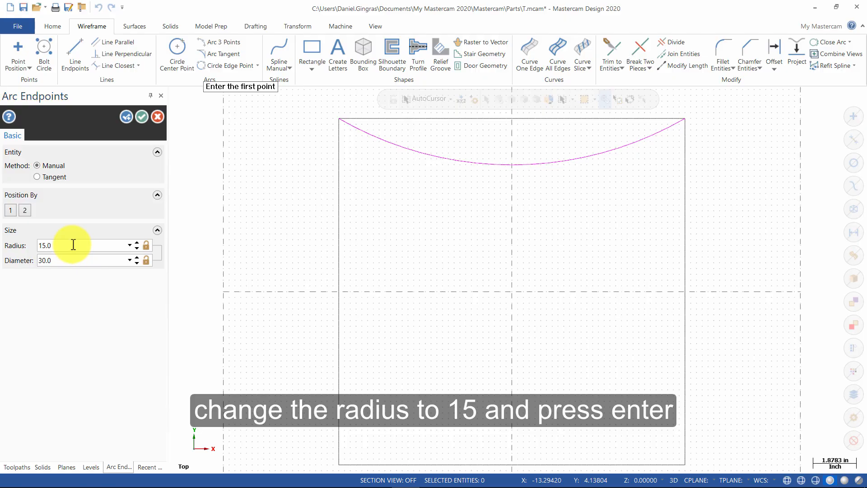
pyautogui.click(125, 117)
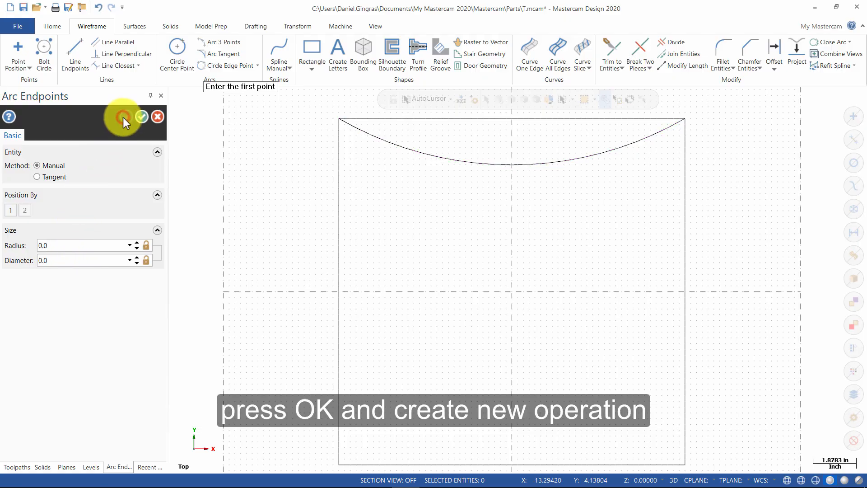
# Draw a radius-15 arc from the top-right to bottom-right corner, keeping the outward-bulging version.
pyautogui.click(93, 246)
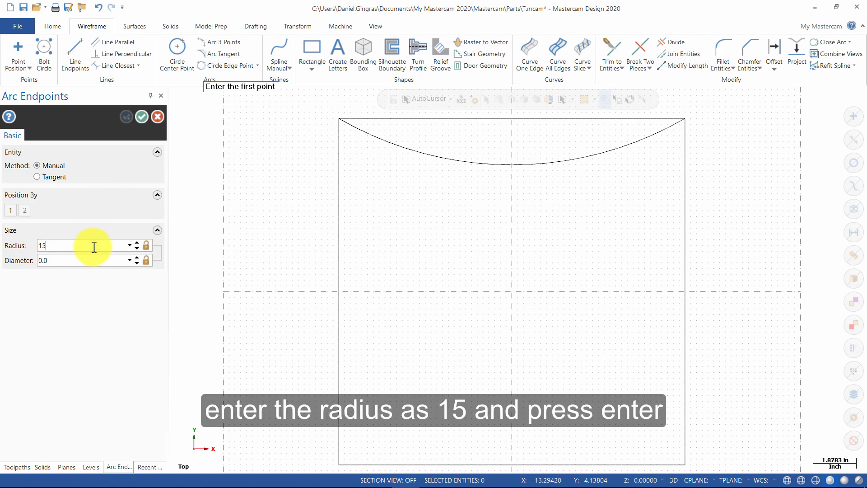
pyautogui.write('15')
pyautogui.press('Return')
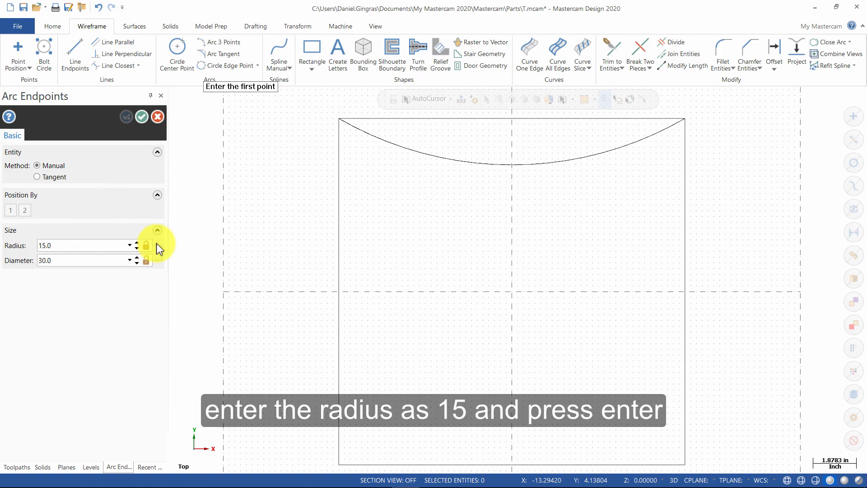
pyautogui.click(684, 118)
pyautogui.scroll(-3, 674, 194)
pyautogui.scroll(1, 672, 207)
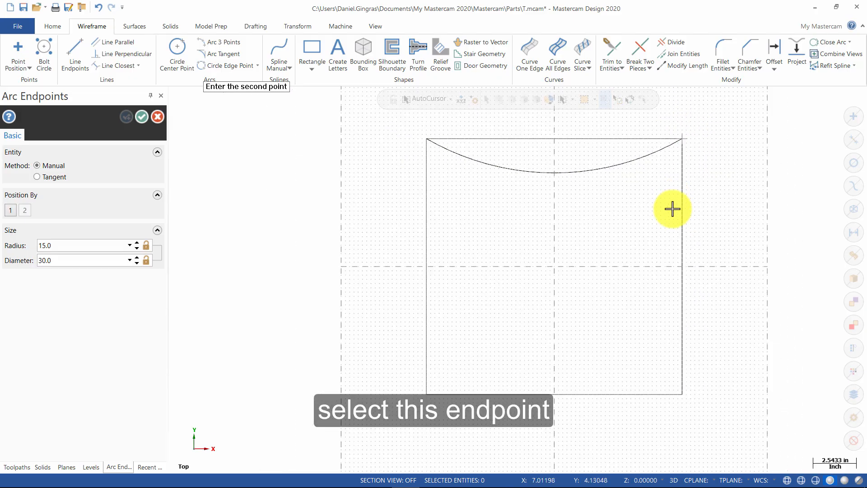
pyautogui.click(682, 395)
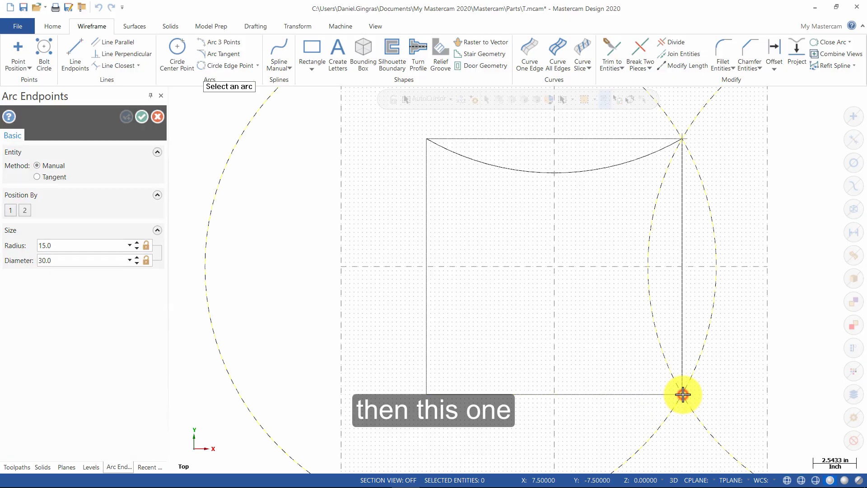
pyautogui.click(717, 285)
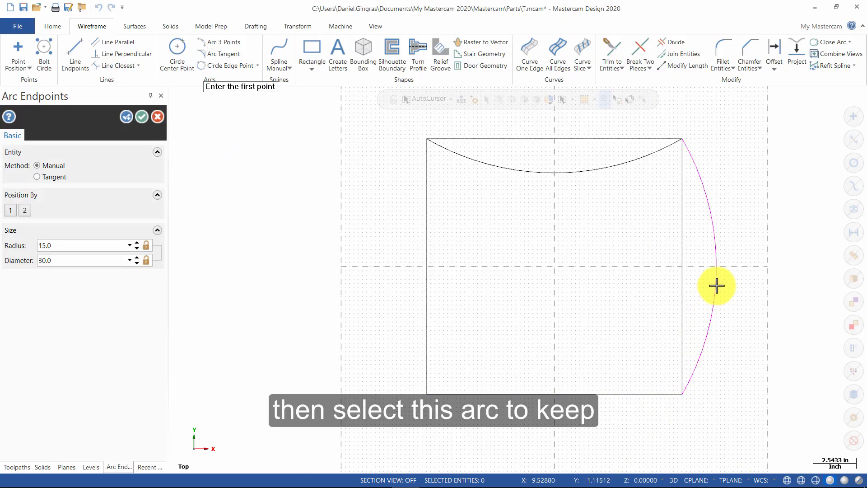
pyautogui.click(143, 118)
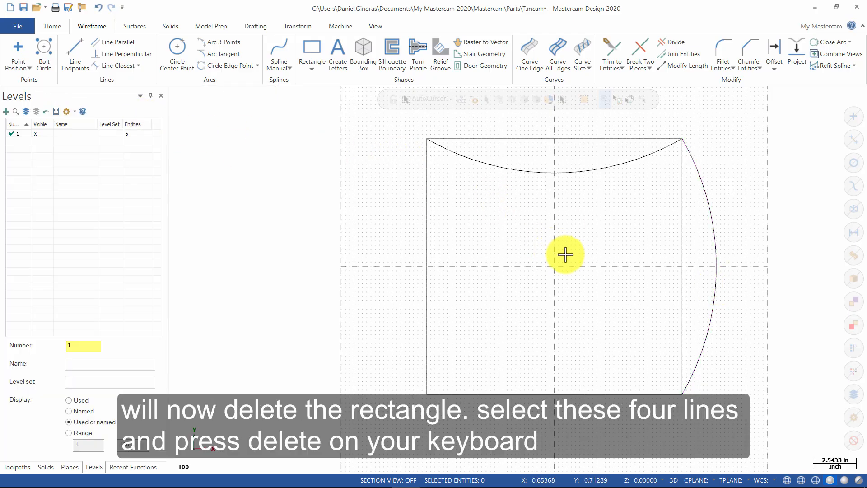
# Delete the square's top, left, bottom and right lines.
pyautogui.click(577, 139)
pyautogui.press('Delete')
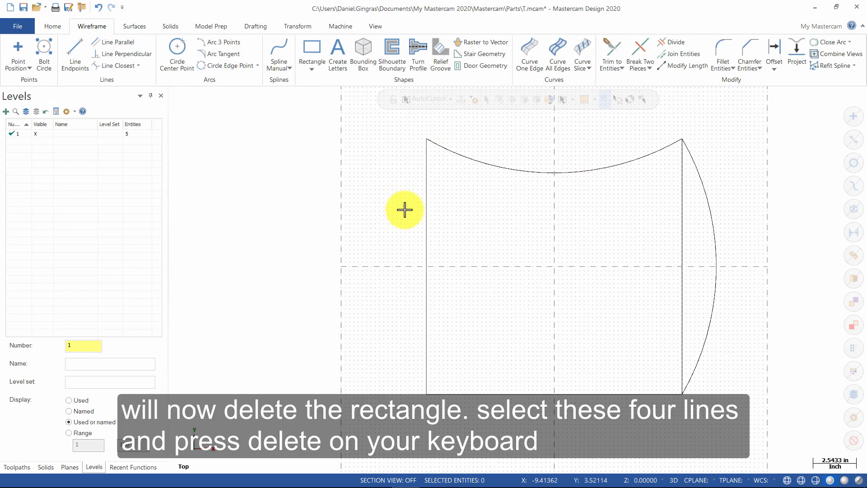
pyautogui.click(428, 226)
pyautogui.press('Delete')
pyautogui.click(589, 393)
pyautogui.press('Delete')
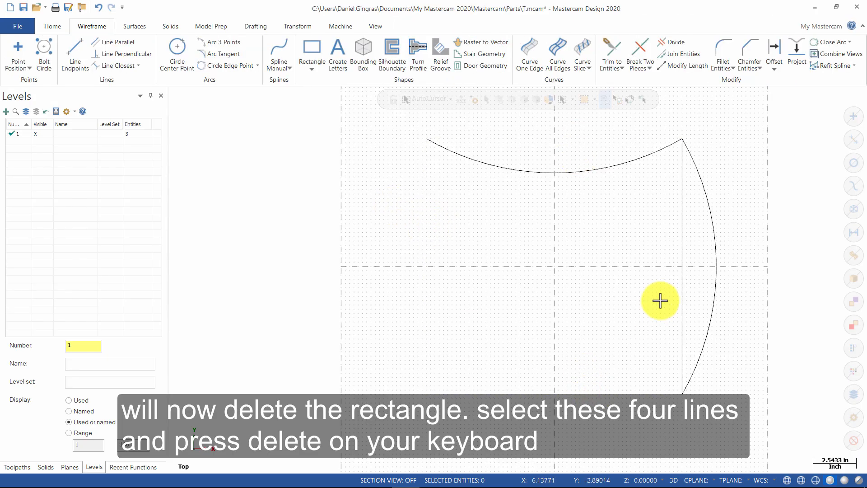
pyautogui.click(683, 294)
pyautogui.press('Delete')
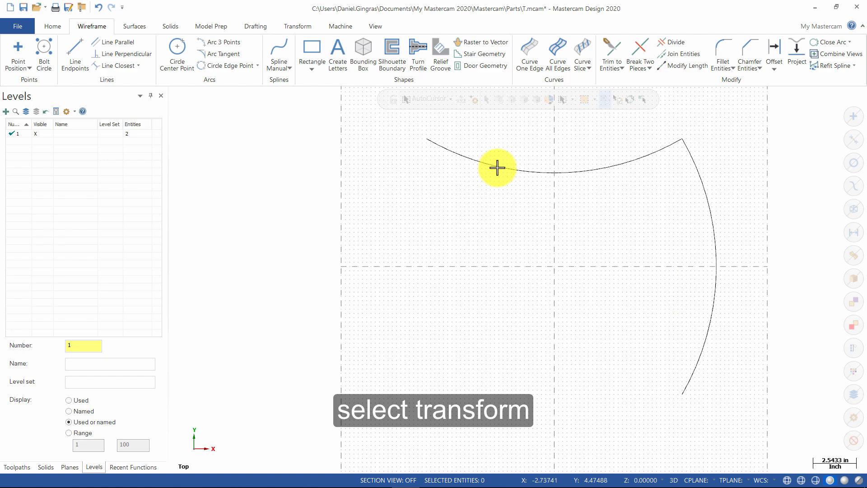
# Mirror the top arc to add a matching bottom arc.
pyautogui.click(301, 26)
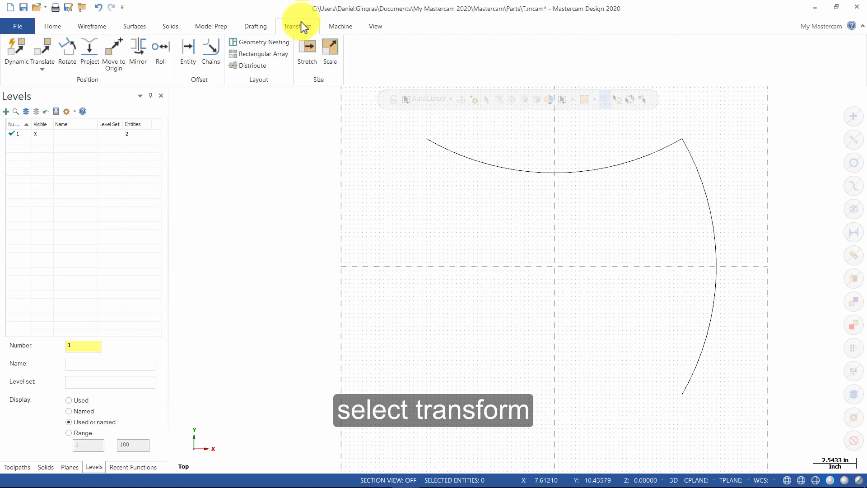
pyautogui.click(136, 49)
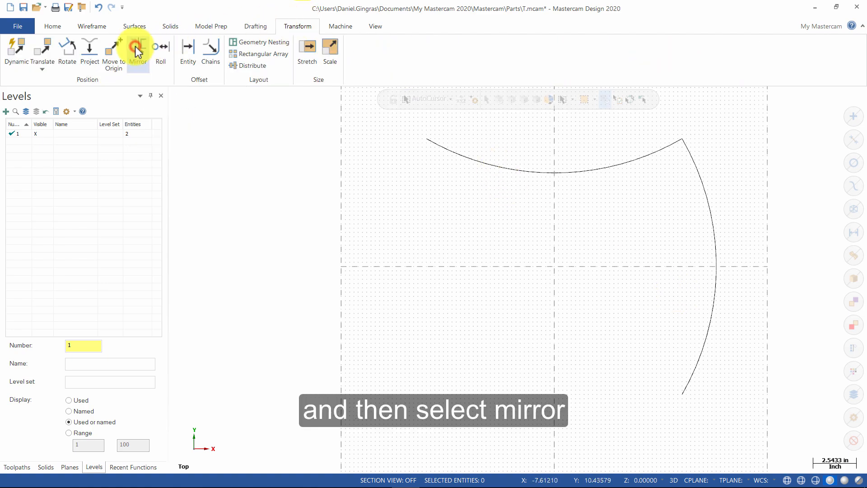
pyautogui.click(542, 174)
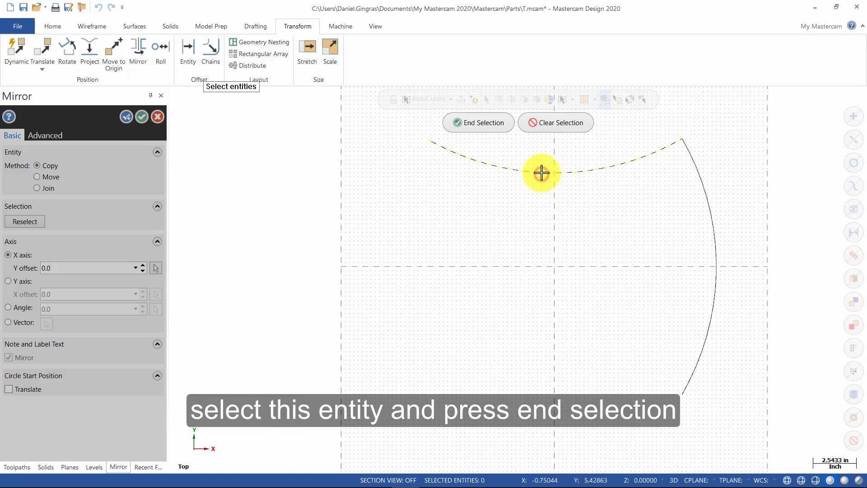
pyautogui.click(486, 123)
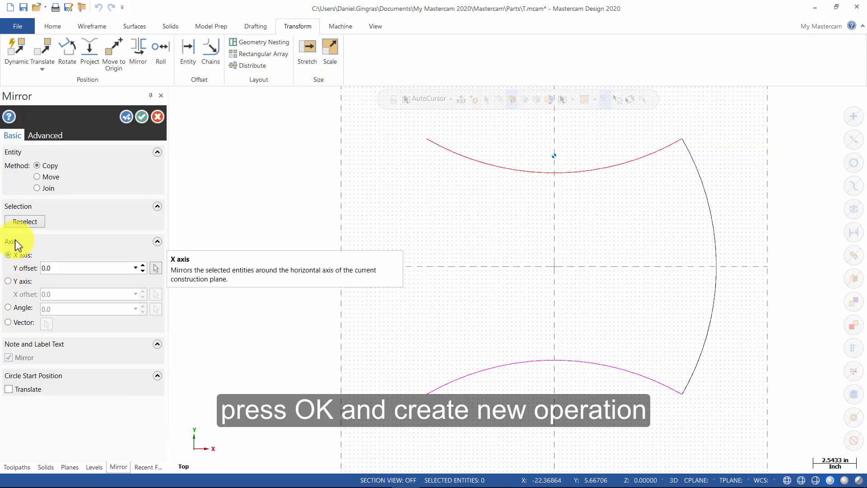
pyautogui.click(126, 118)
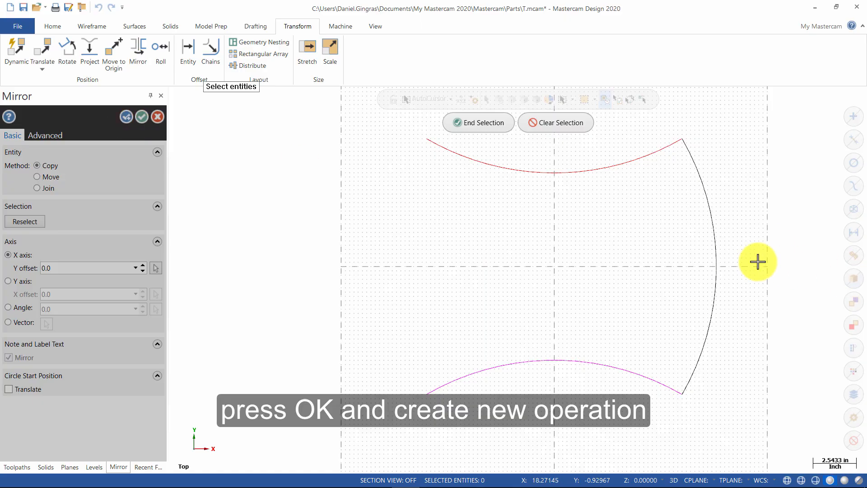
# Mirror the right arc across the Y axis to add the left arc.
pyautogui.click(714, 261)
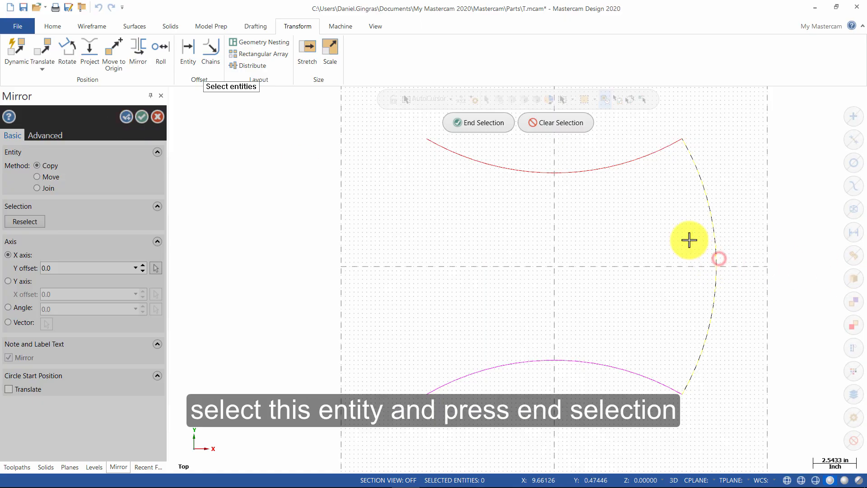
pyautogui.click(478, 124)
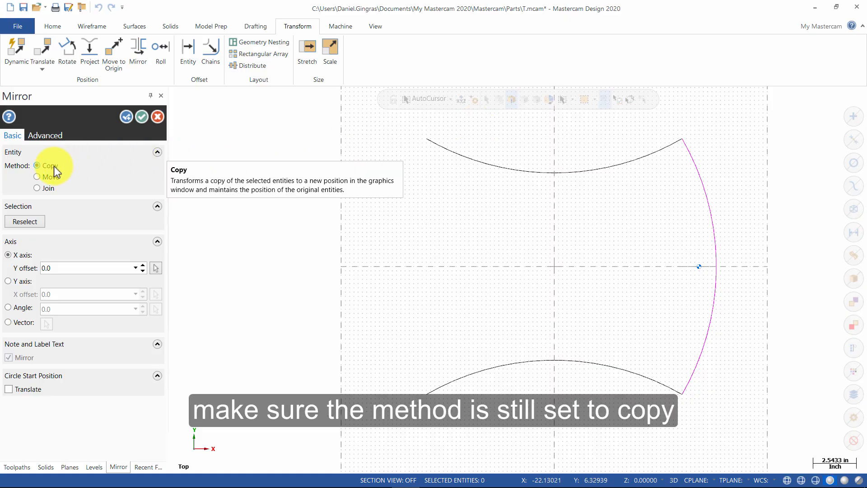
pyautogui.click(21, 284)
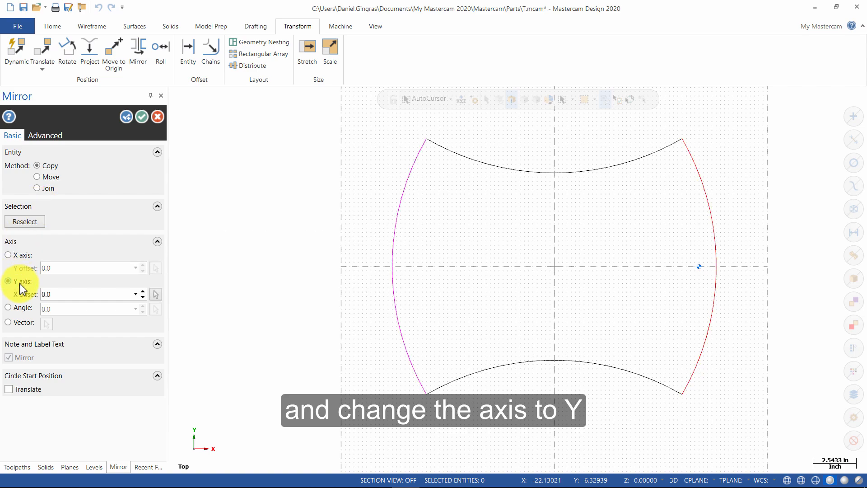
pyautogui.click(141, 117)
# Clear the mirror highlight colours so all arcs show in the default colour, with Wireframe tools showing.
pyautogui.rightClick(472, 245)
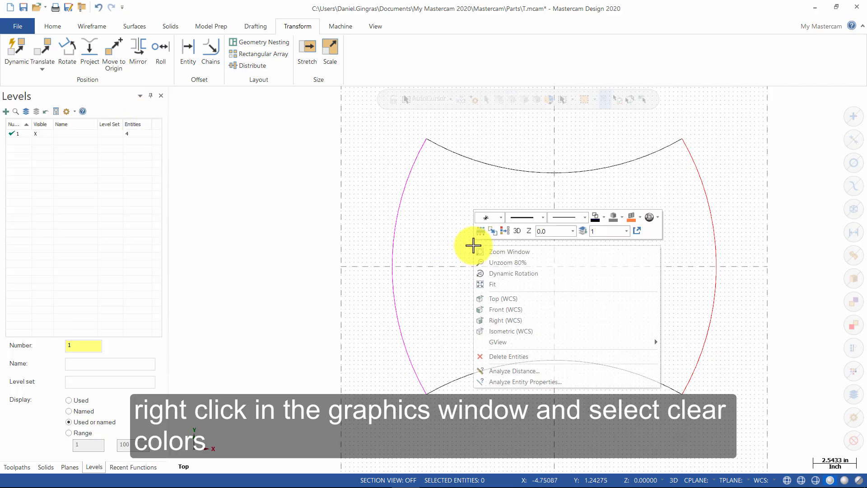
pyautogui.click(503, 232)
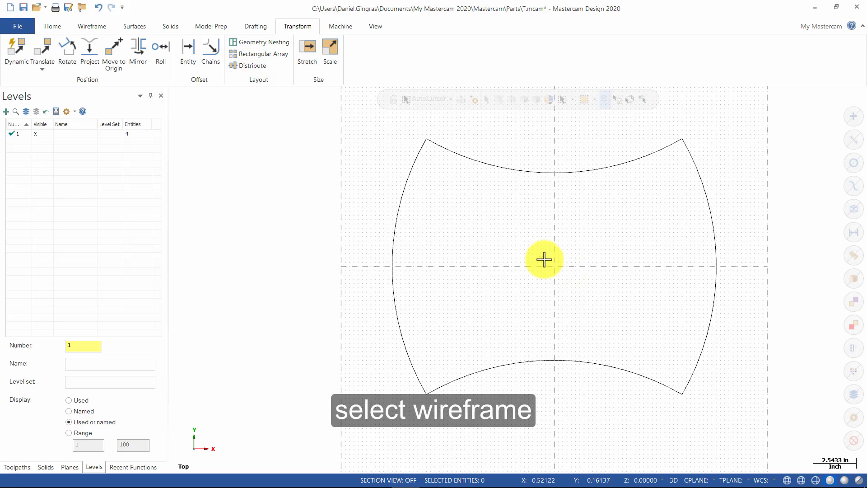
pyautogui.click(94, 26)
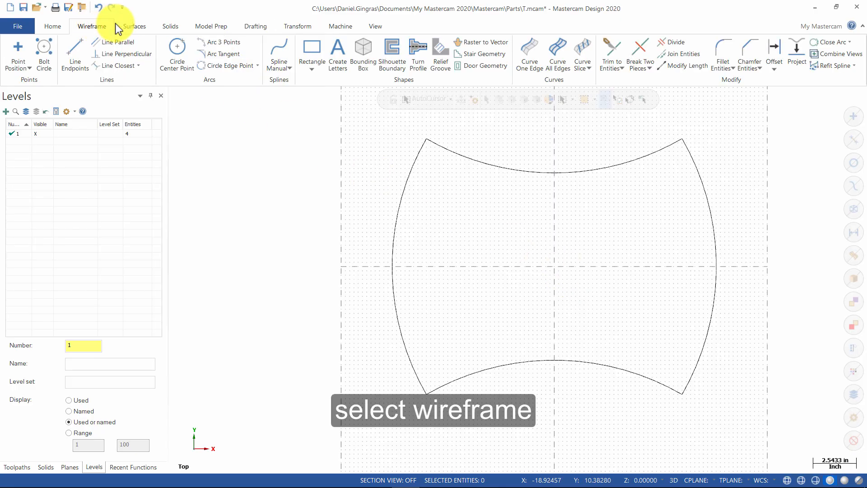
# Fillet the whole curved outline chain with 0.75-radius corner fillets.
pyautogui.click(725, 69)
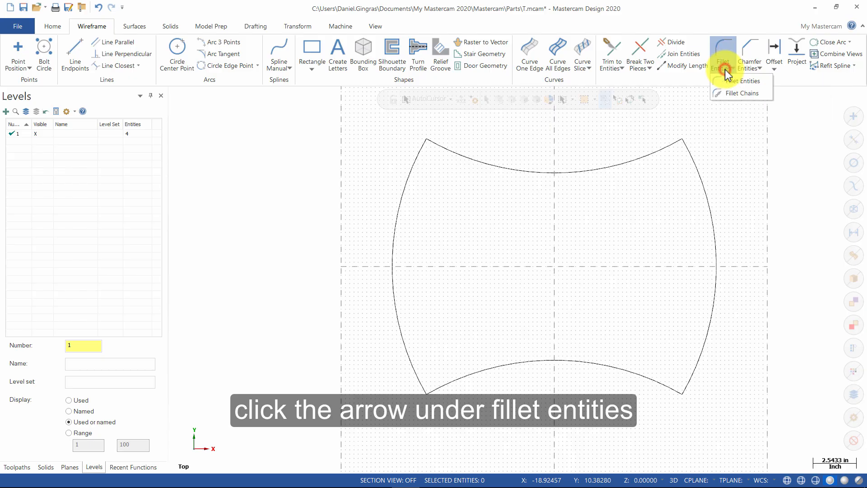
pyautogui.click(729, 93)
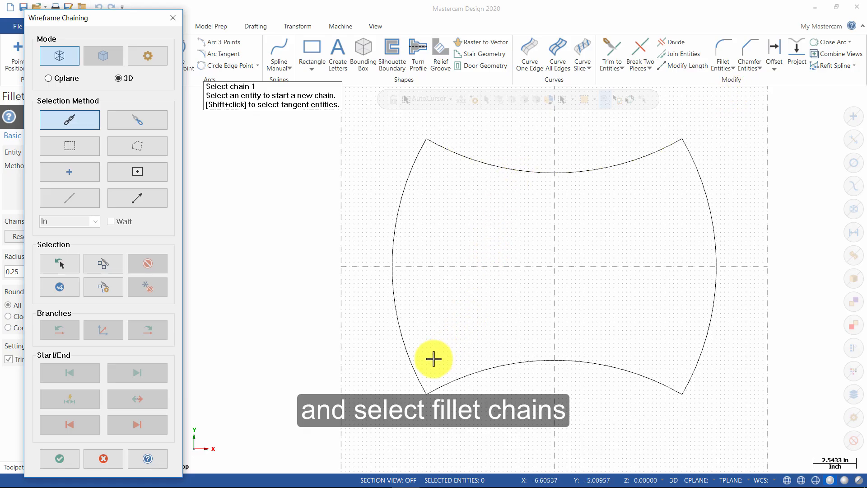
pyautogui.click(420, 379)
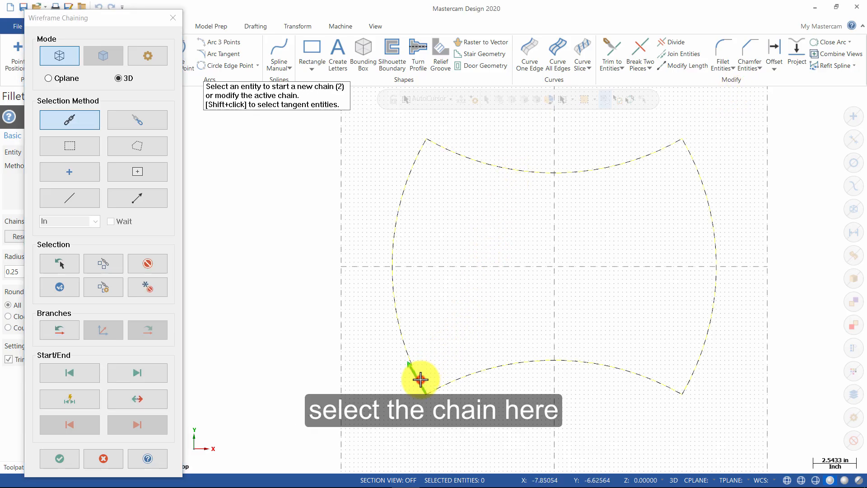
pyautogui.click(73, 459)
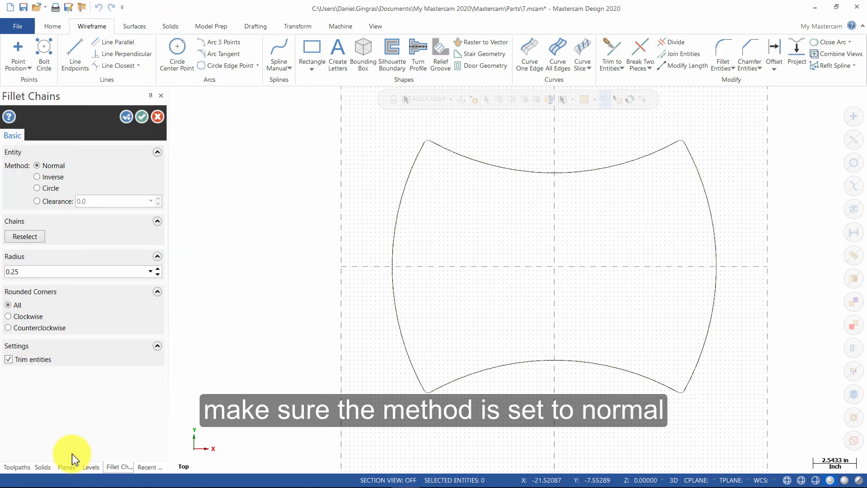
pyautogui.doubleClick(50, 272)
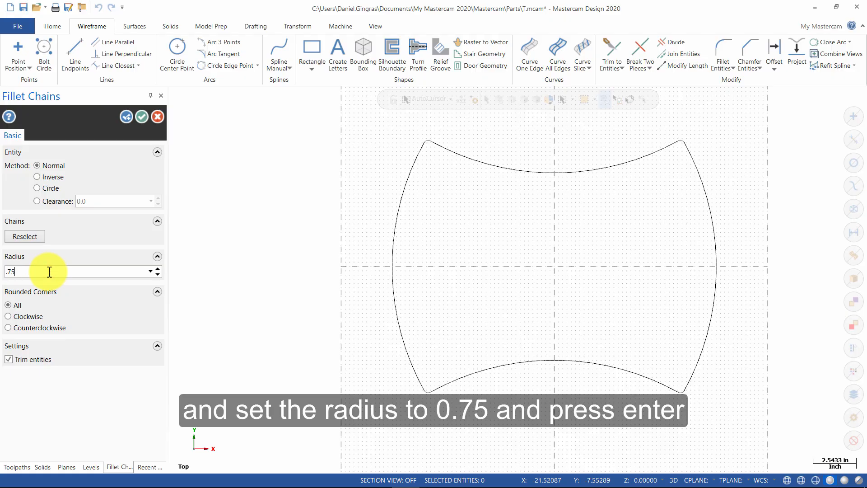
pyautogui.press('Return')
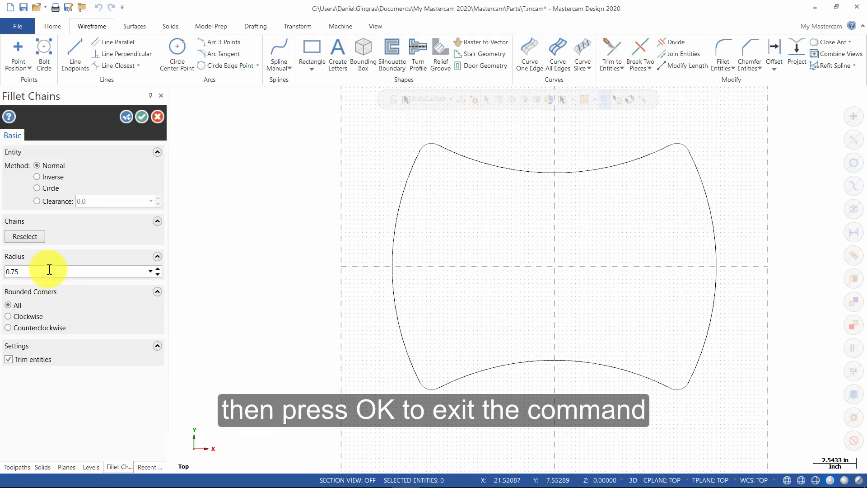
pyautogui.click(142, 120)
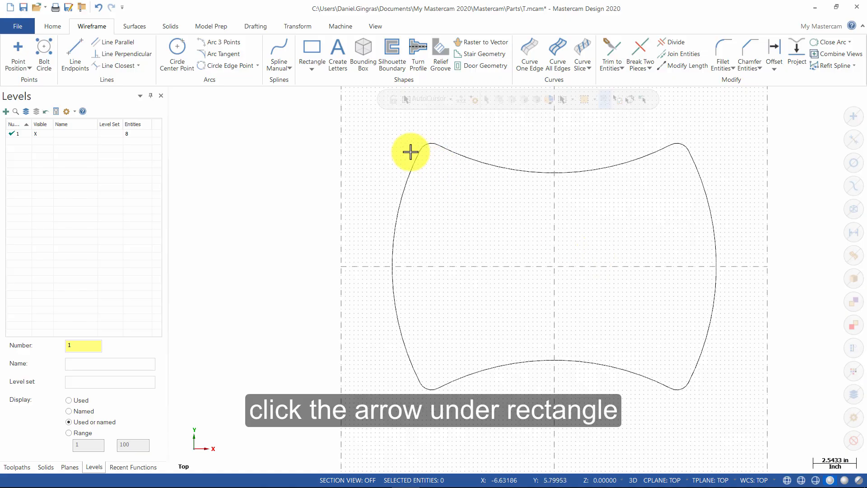
# Draw an ellipse centred on the origin with radius A 6 and radius B 3.
pyautogui.click(318, 68)
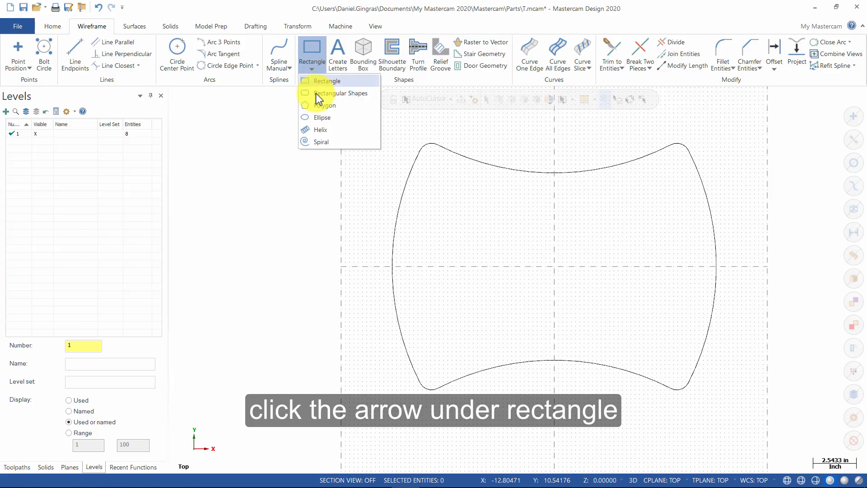
pyautogui.click(323, 117)
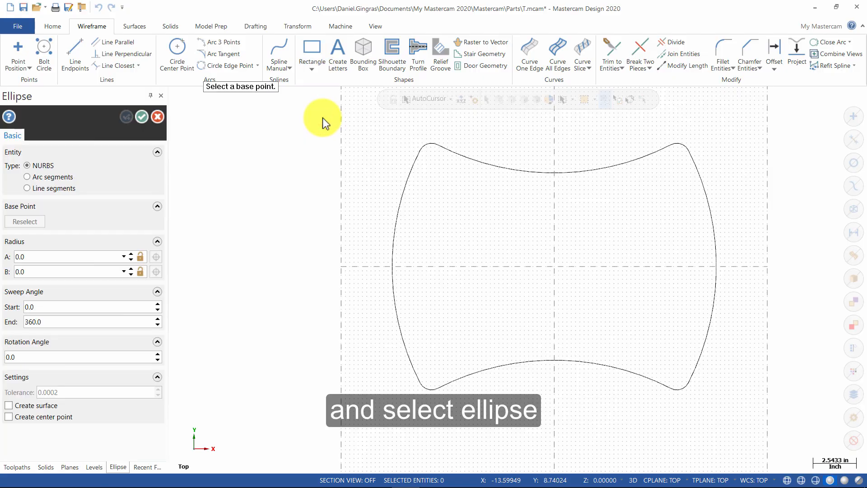
pyautogui.click(558, 267)
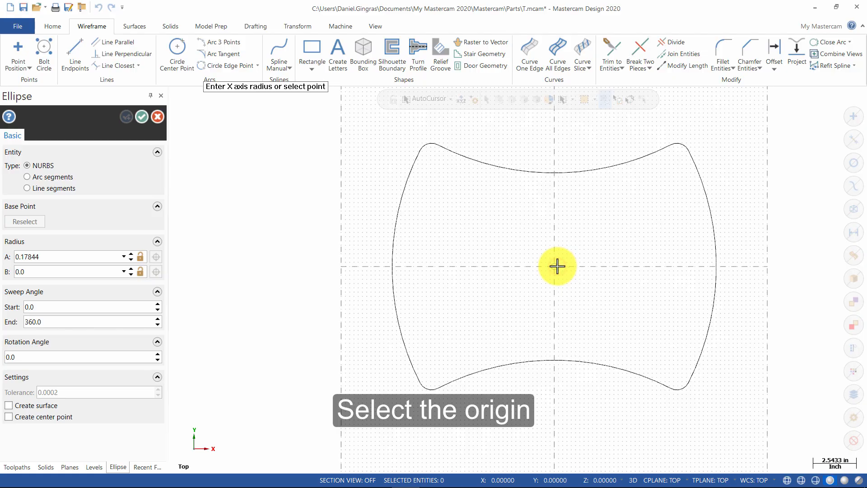
pyautogui.click(610, 313)
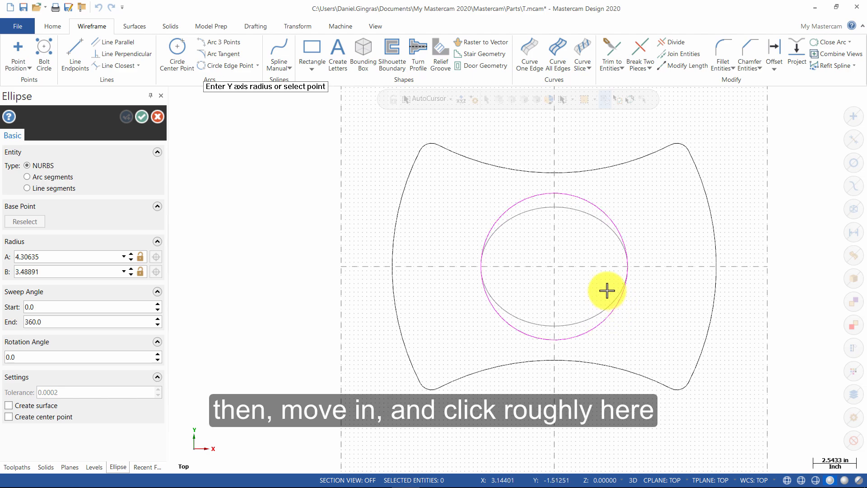
pyautogui.click(591, 278)
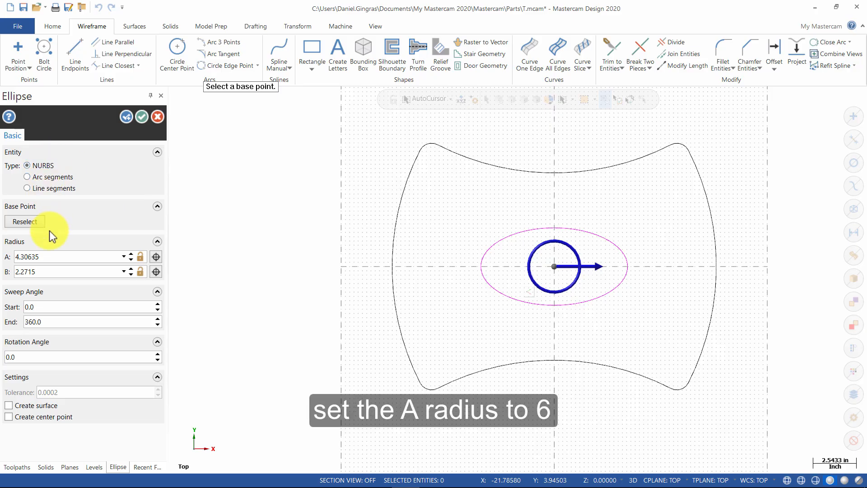
pyautogui.write('6')
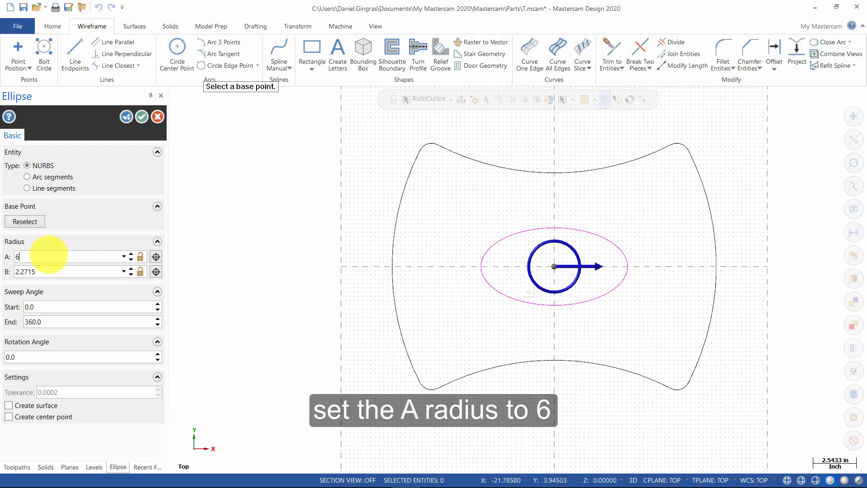
pyautogui.click(66, 271)
pyautogui.write('3')
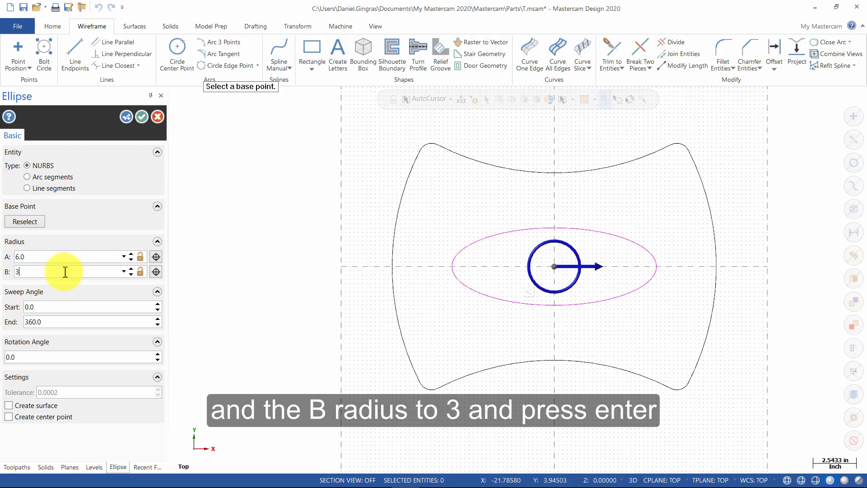
pyautogui.press('Return')
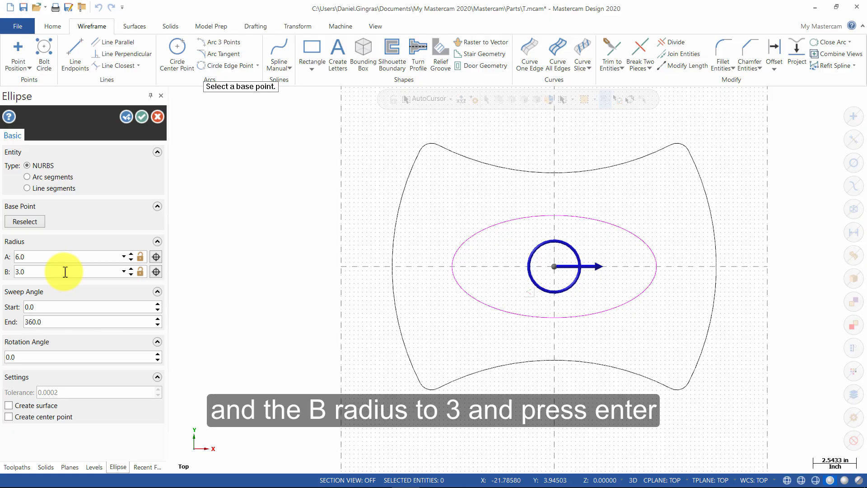
pyautogui.click(142, 117)
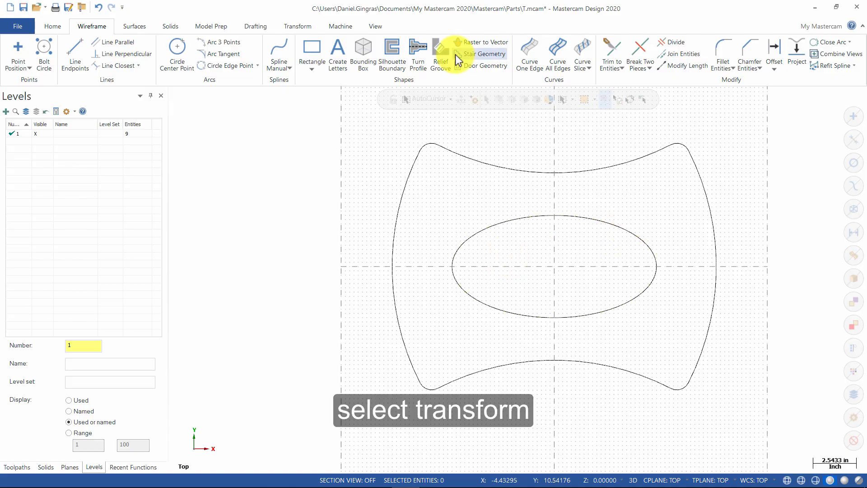
# Offset the ellipse by 0.25 to create a second ellipse, then clear the highlight colours.
pyautogui.click(307, 26)
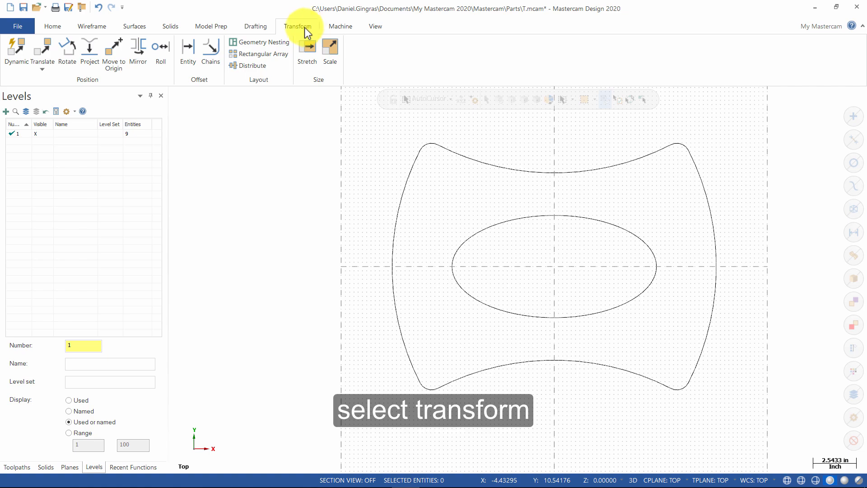
pyautogui.click(190, 53)
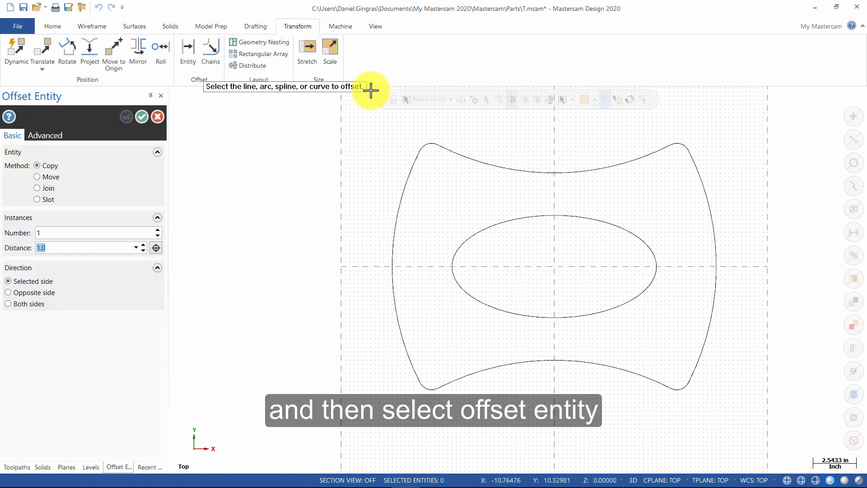
pyautogui.click(633, 230)
pyautogui.click(634, 230)
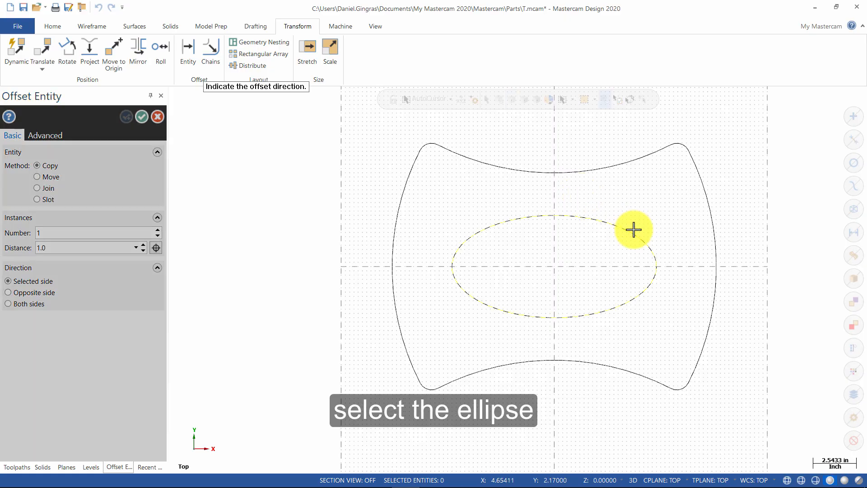
pyautogui.click(626, 243)
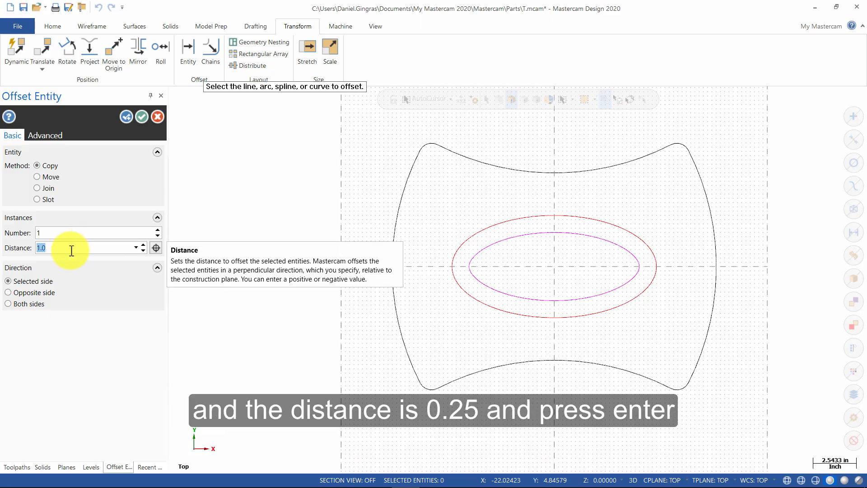
pyautogui.write('.25')
pyautogui.press('Return')
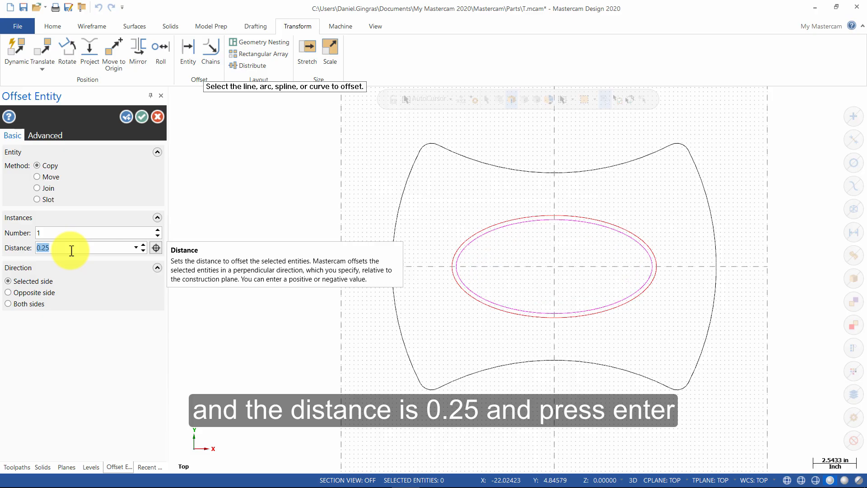
pyautogui.click(143, 117)
pyautogui.rightClick(533, 263)
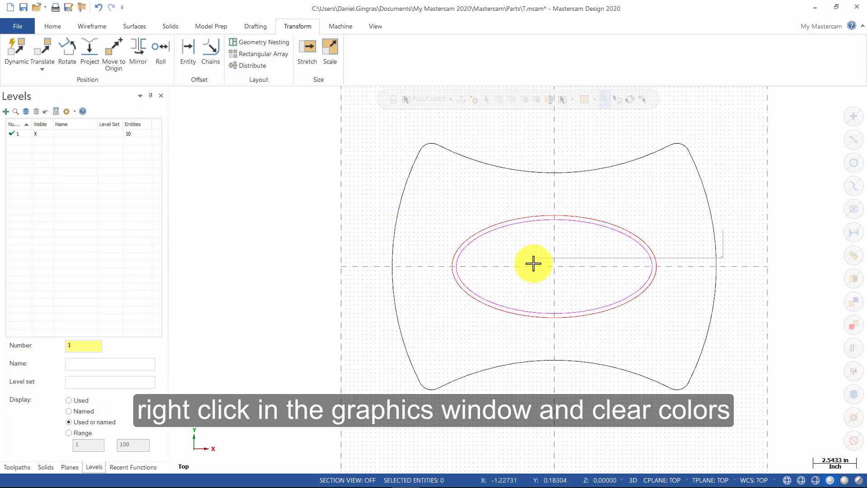
pyautogui.click(565, 250)
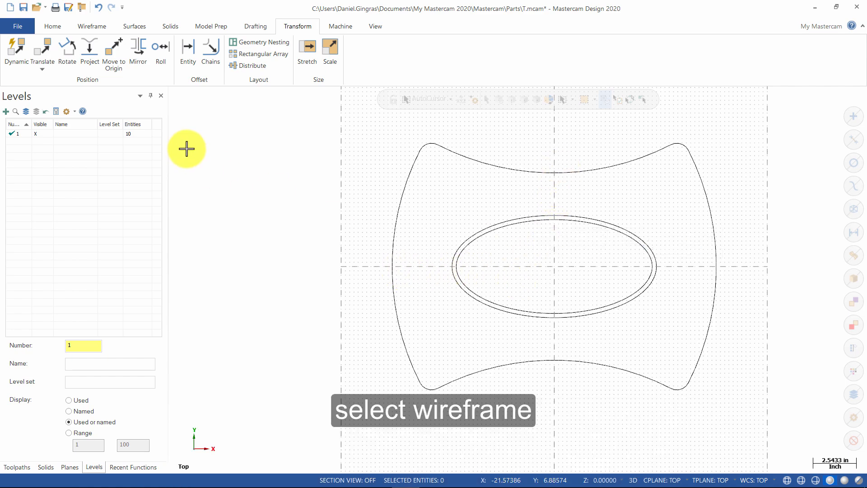
# Draw lines joining the top and left arc midpoints, and the right and bottom arc midpoints.
pyautogui.click(94, 27)
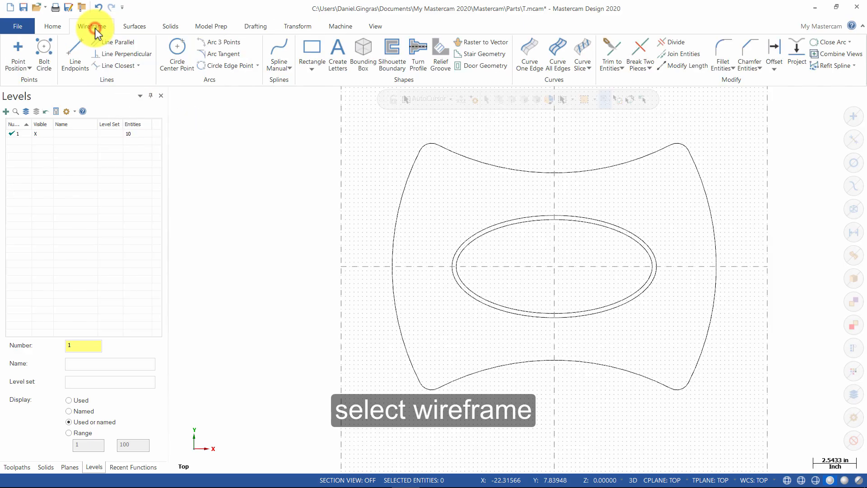
pyautogui.click(78, 58)
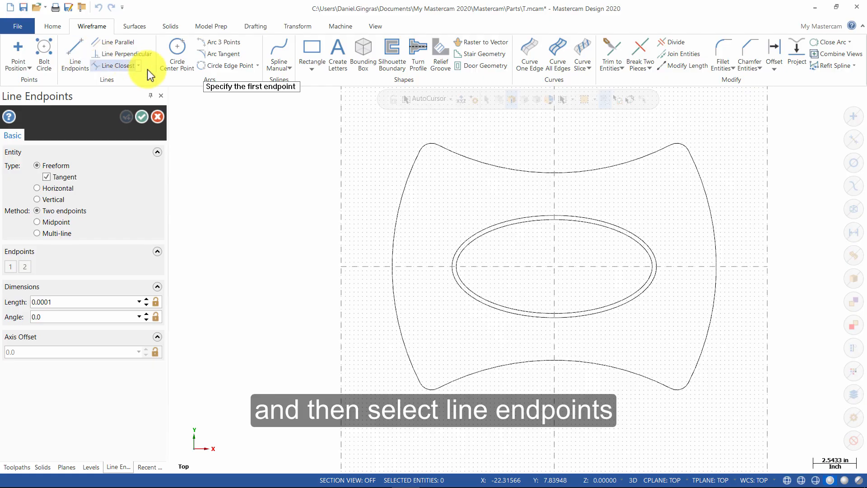
pyautogui.click(554, 173)
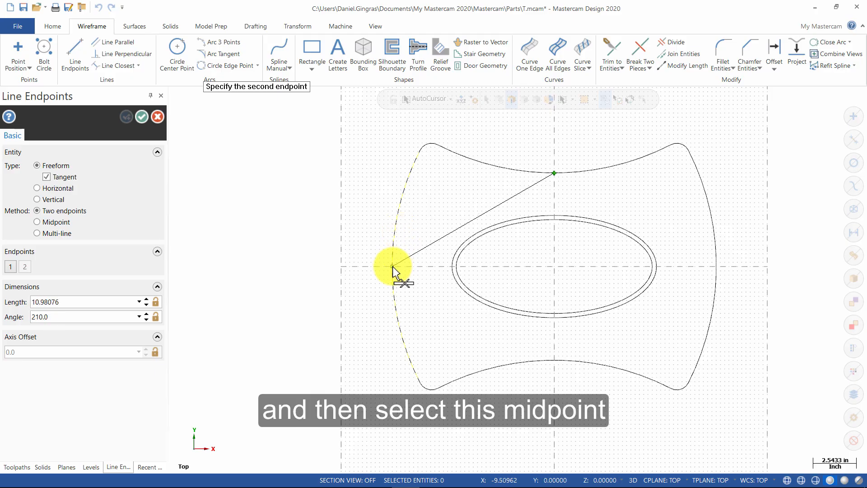
pyautogui.click(393, 266)
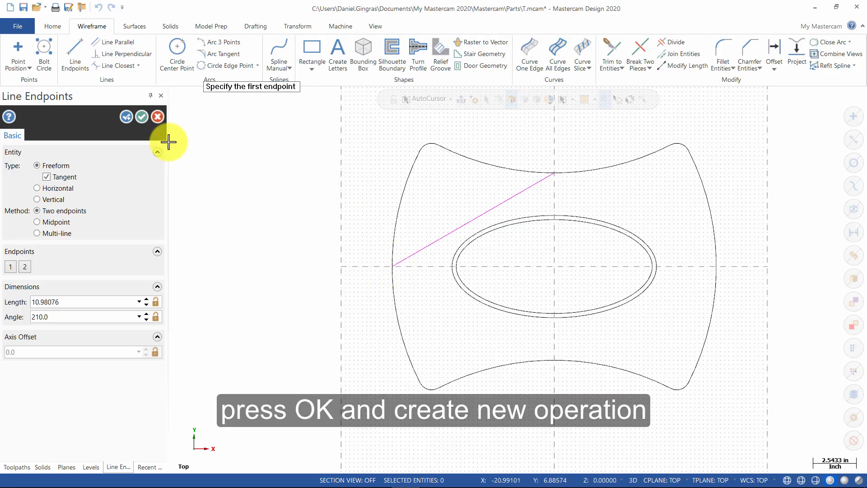
pyautogui.click(126, 119)
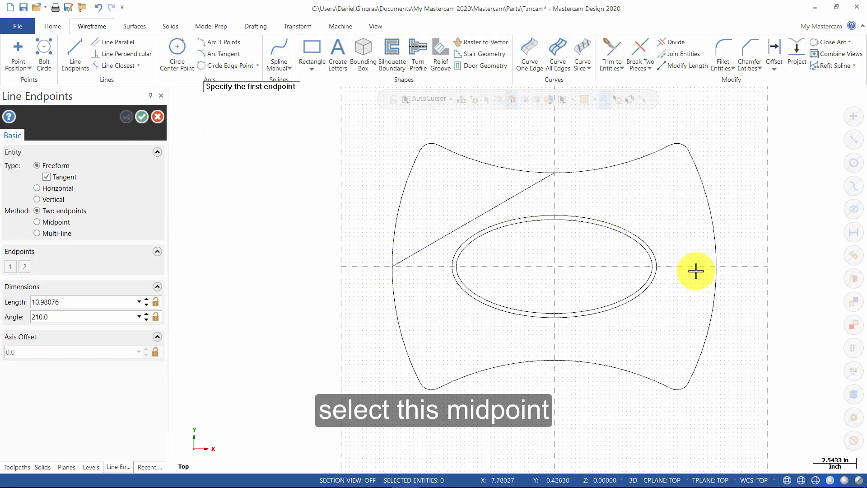
pyautogui.click(719, 279)
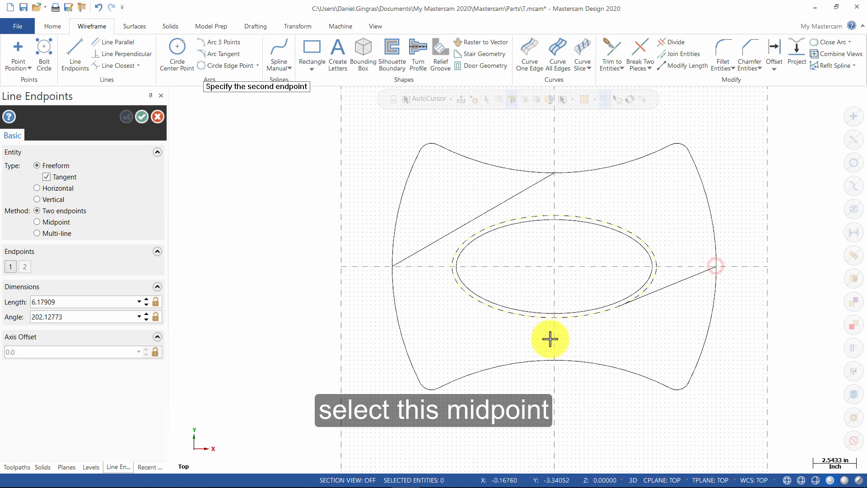
pyautogui.click(556, 361)
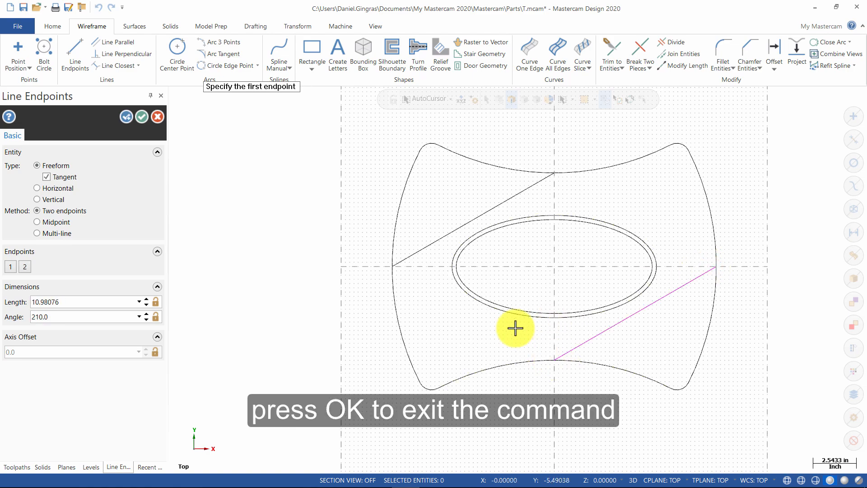
pyautogui.click(142, 119)
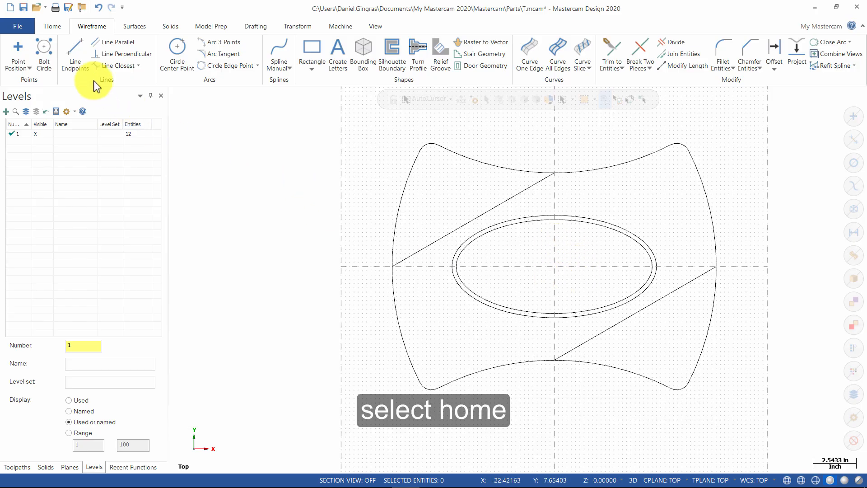
# Set the wireframe colour to red and start the Create Letters command.
pyautogui.click(54, 28)
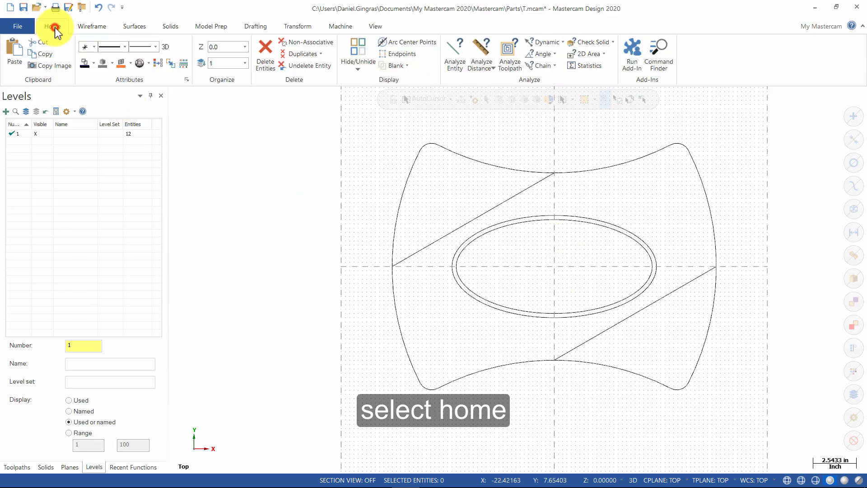
pyautogui.click(94, 63)
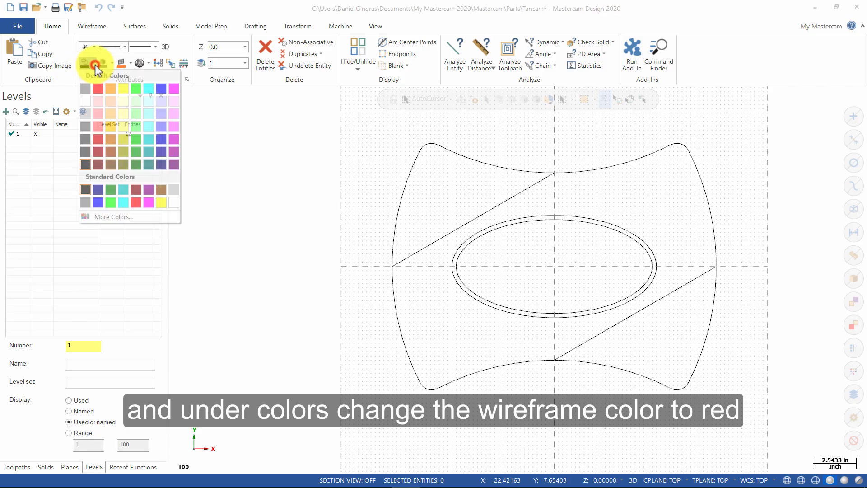
pyautogui.click(98, 88)
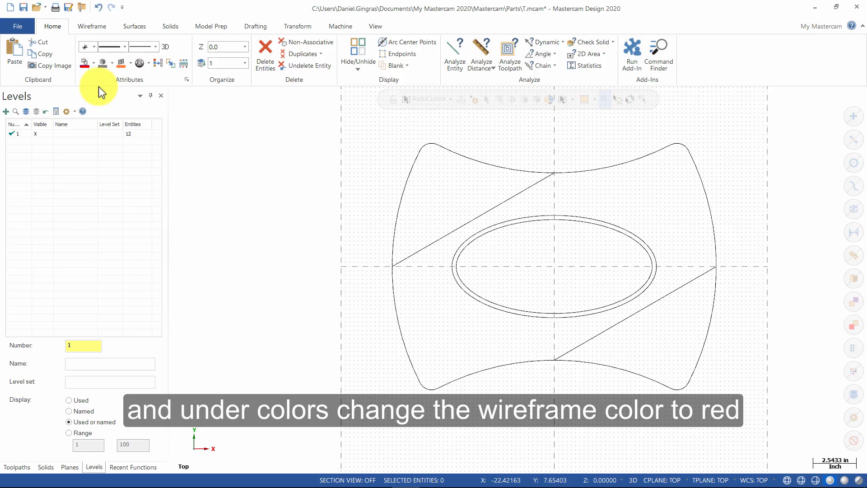
pyautogui.click(100, 27)
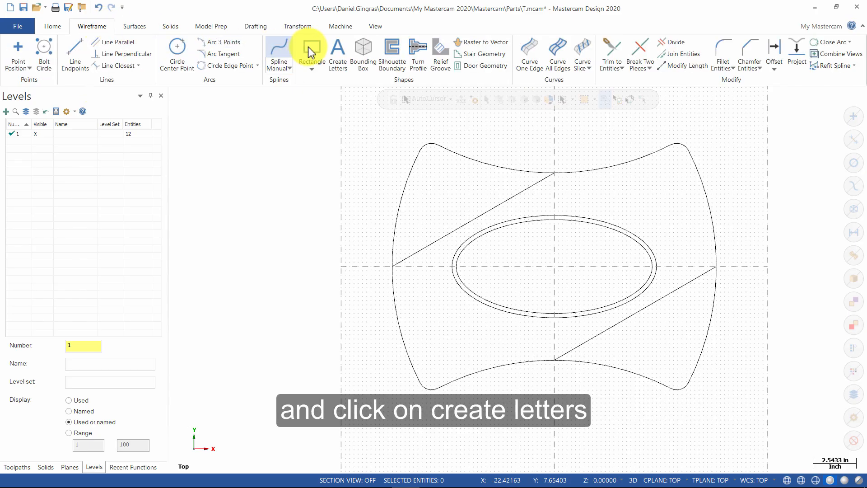
pyautogui.click(337, 53)
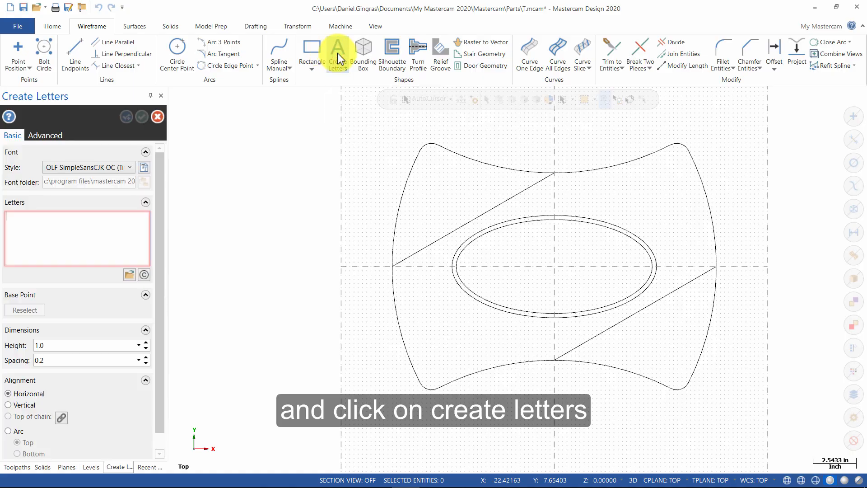
# Choose Times New Roman, Bold, size 10 as the TrueType letter font.
pyautogui.click(144, 168)
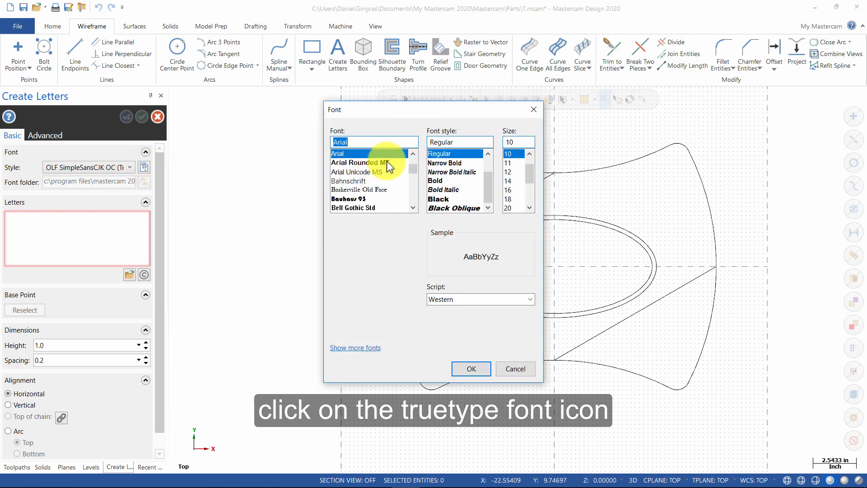
pyautogui.moveTo(413, 169); pyautogui.dragTo(411, 210)
pyautogui.scroll(5, 413, 177)
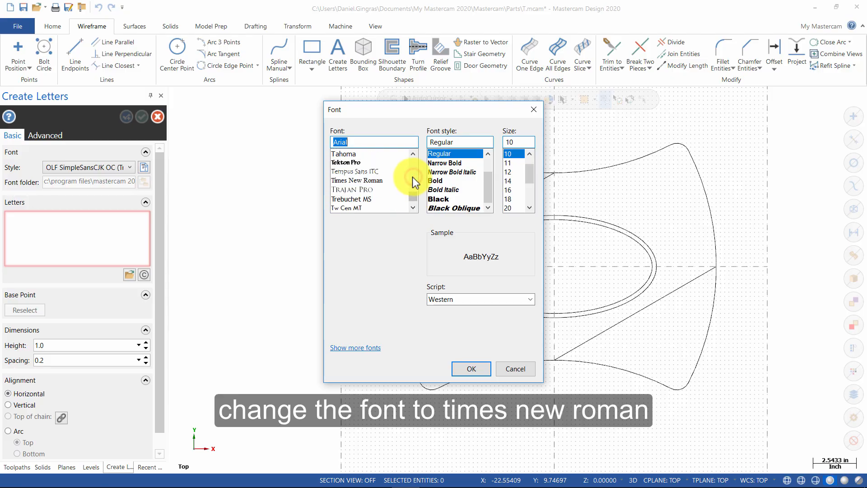
pyautogui.click(375, 181)
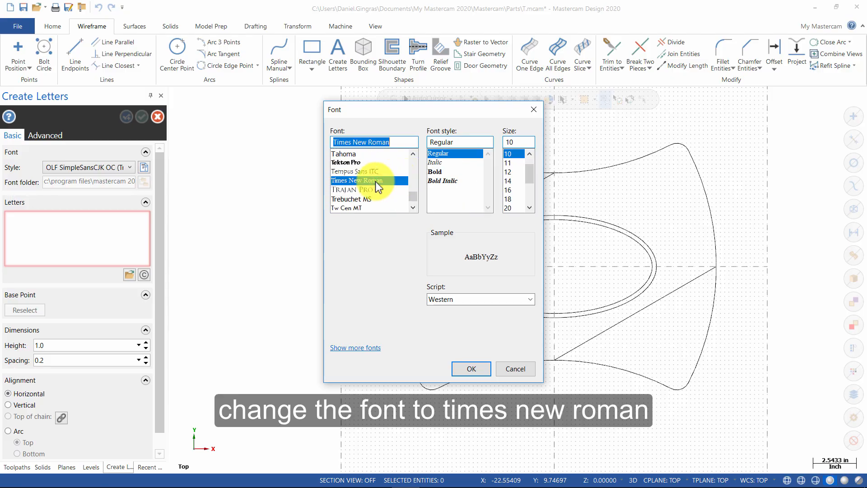
pyautogui.click(443, 172)
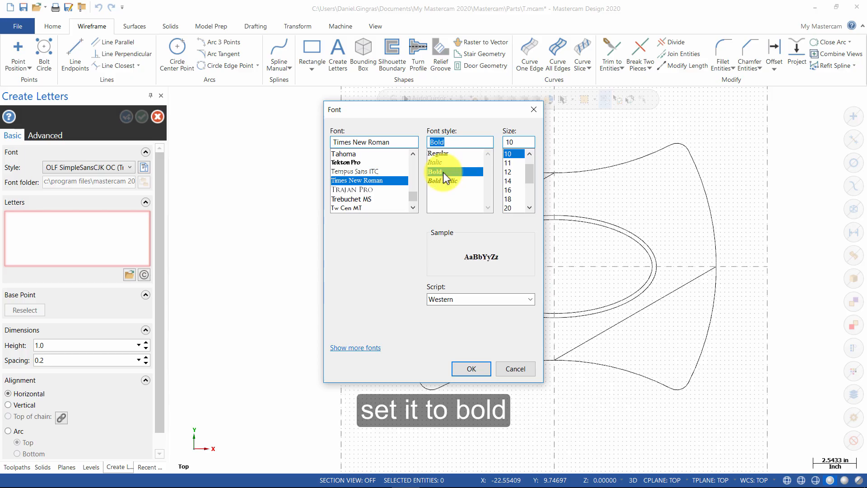
pyautogui.click(510, 154)
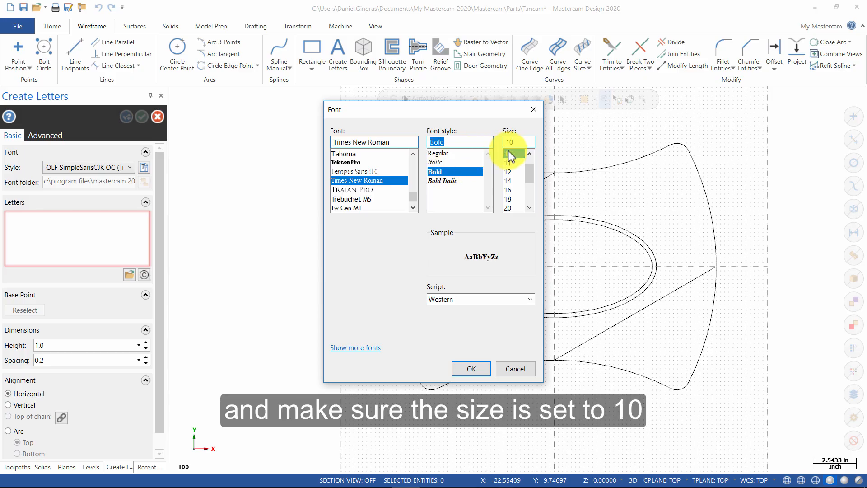
pyautogui.click(482, 369)
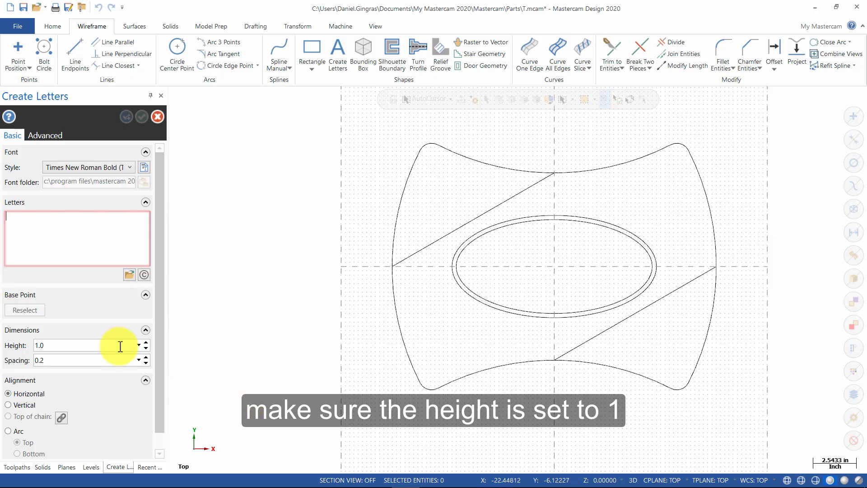
# Create MASTERCAM lettering with 0.1 spacing, placed just right of the part's upper side.
pyautogui.click(79, 360)
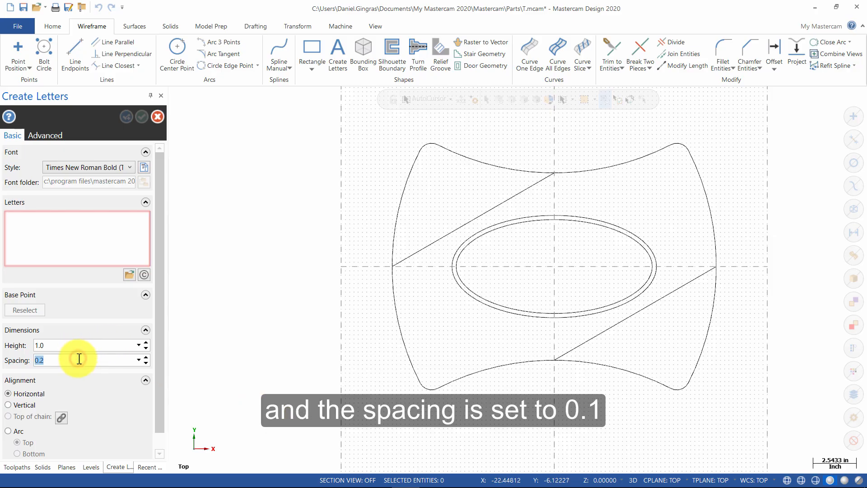
pyautogui.press('BackSpace')
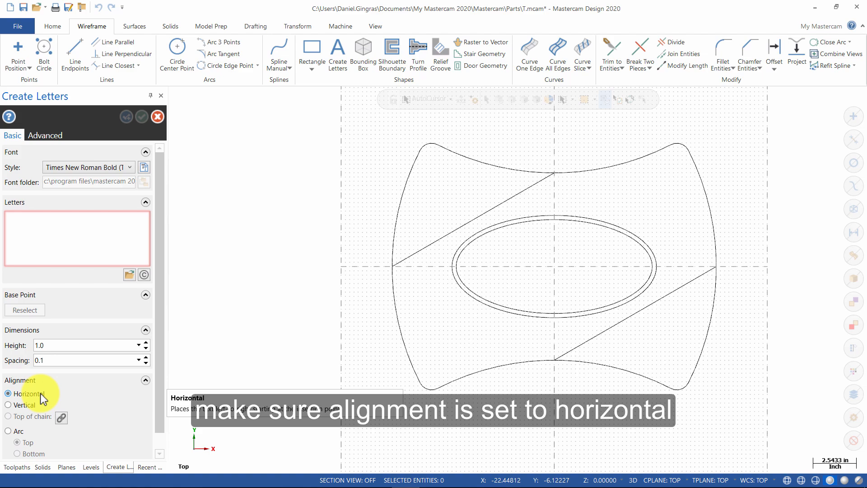
pyautogui.click(28, 227)
pyautogui.write('MASTERCAM')
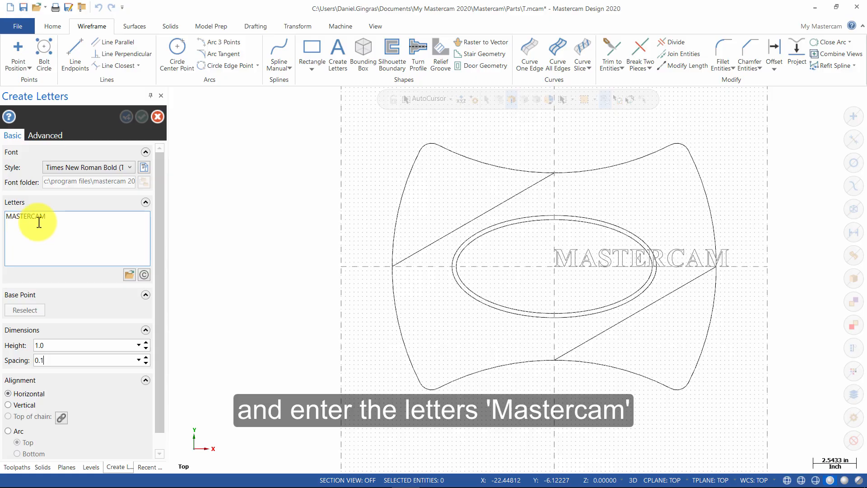
pyautogui.scroll(-1, 306, 236)
pyautogui.scroll(-1, 307, 236)
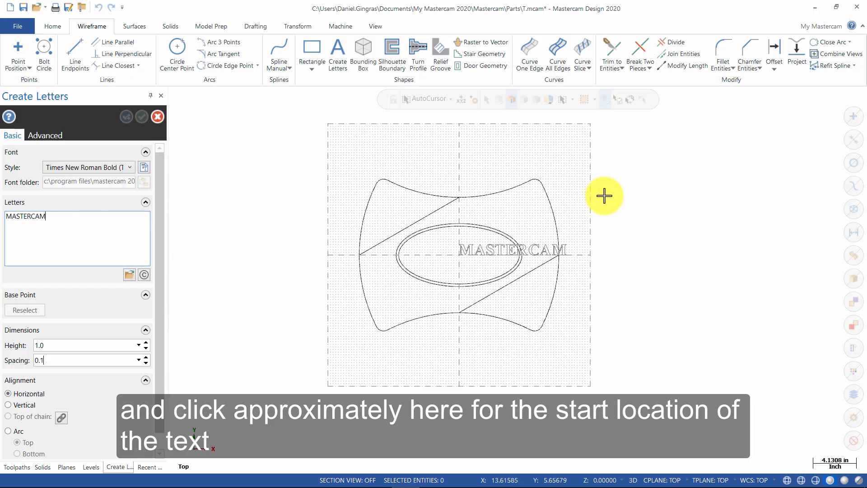
pyautogui.click(602, 197)
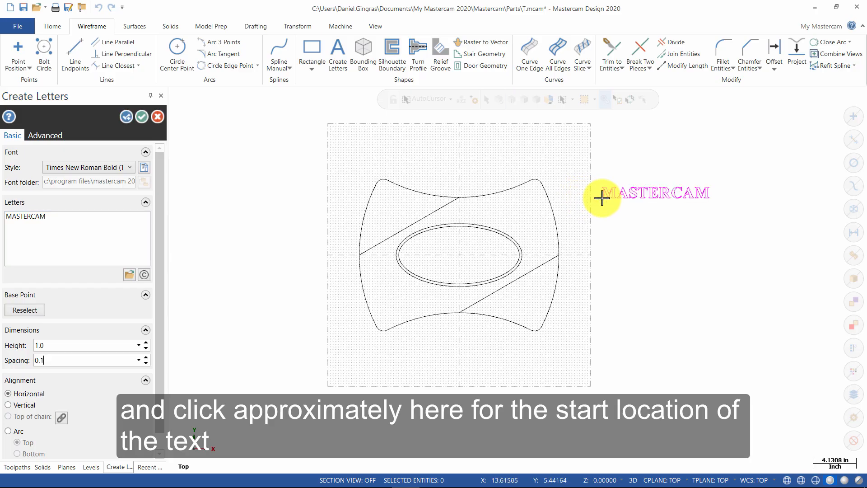
pyautogui.click(139, 118)
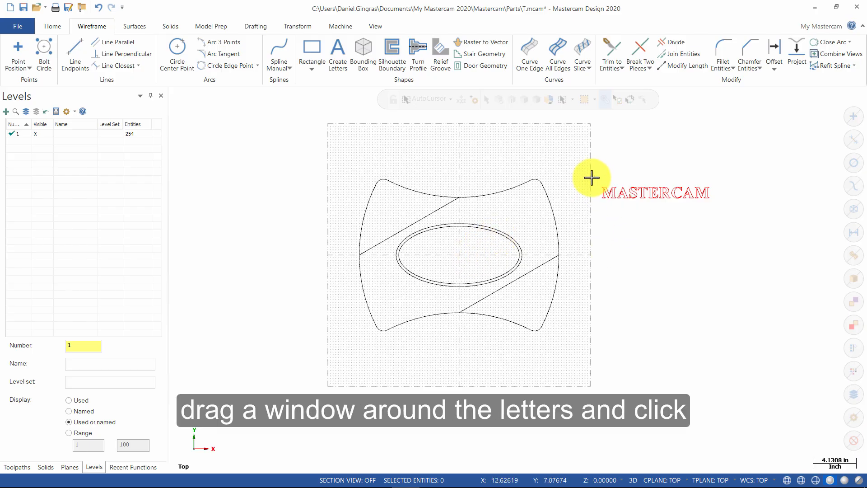
# Select the MASTERCAM letters and set up a two-point Move translation.
pyautogui.moveTo(591, 174); pyautogui.dragTo(730, 211)
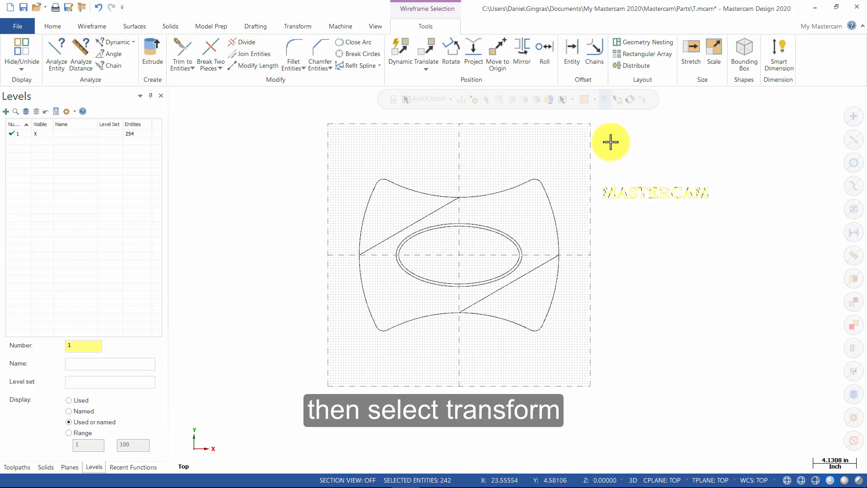
pyautogui.click(294, 27)
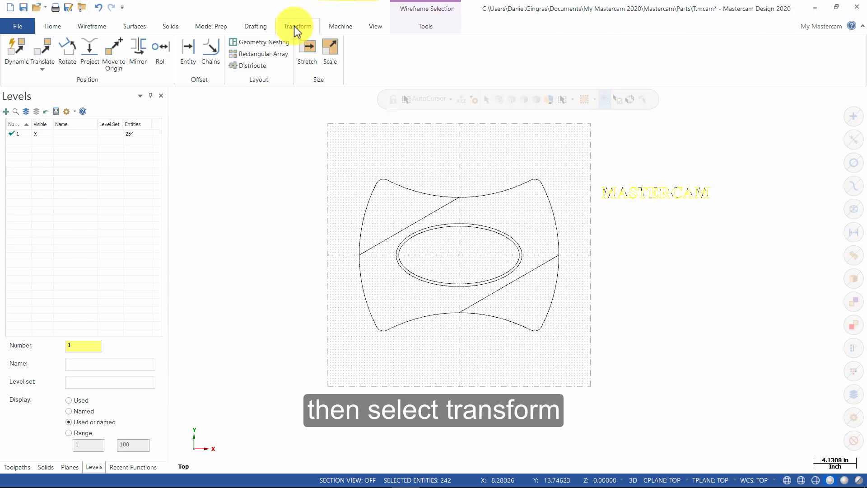
pyautogui.click(49, 49)
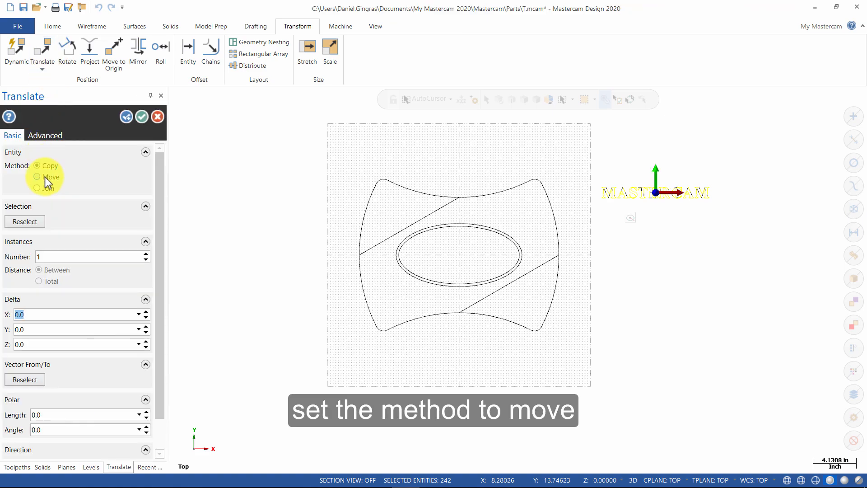
pyautogui.click(45, 177)
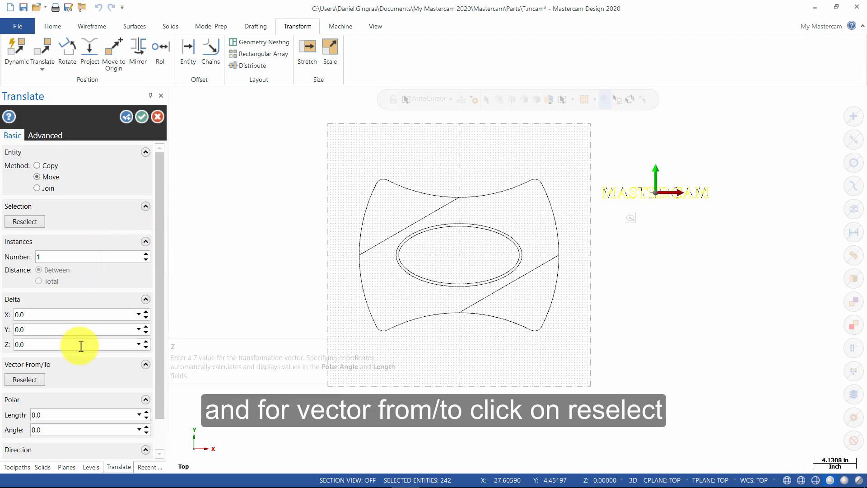
pyautogui.click(33, 380)
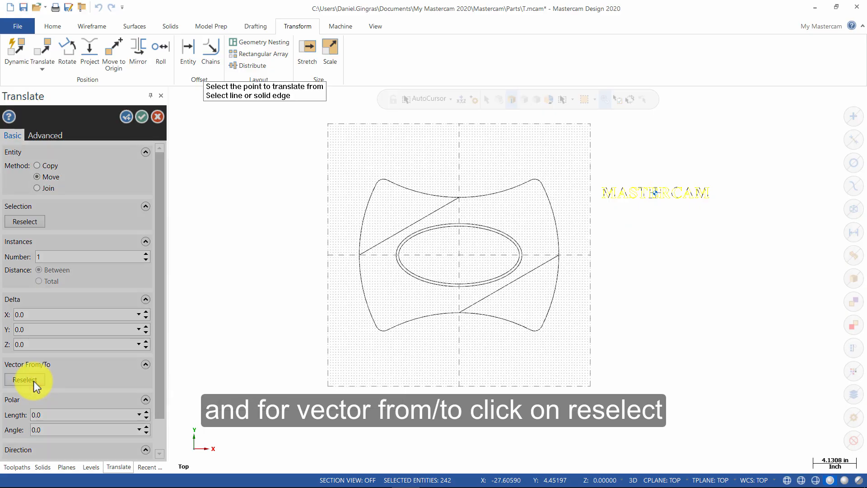
pyautogui.scroll(1, 671, 196)
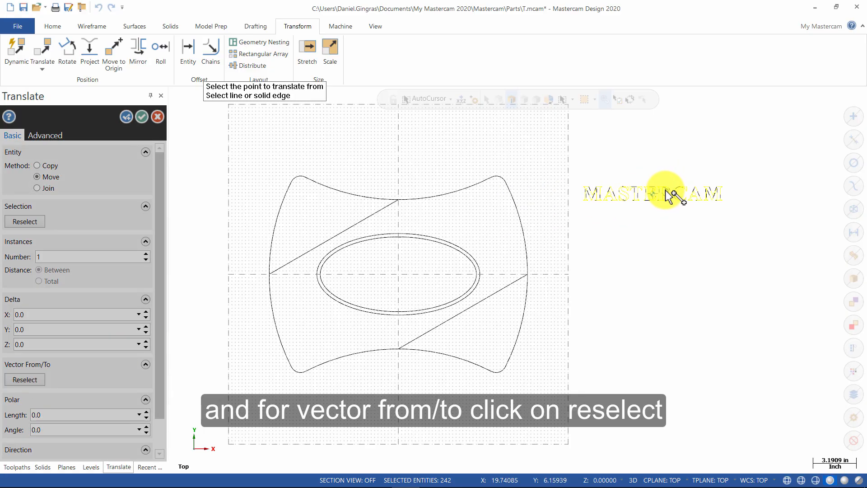
pyautogui.scroll(2, 672, 197)
pyautogui.scroll(5, 672, 196)
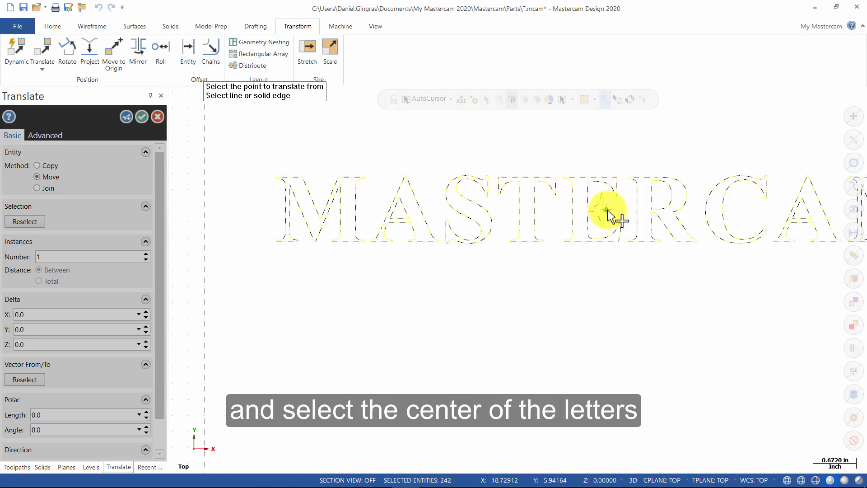
# Move the text from its centre to the origin, then clear the result colours.
pyautogui.click(607, 210)
pyautogui.scroll(-4, 607, 209)
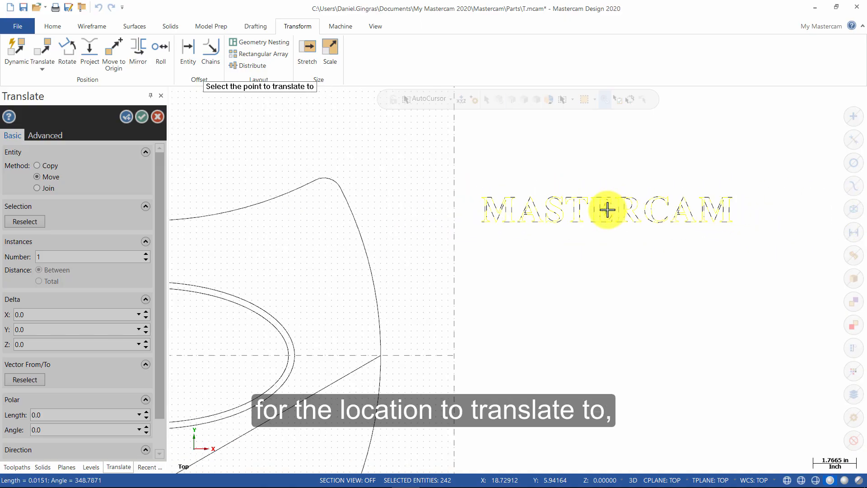
pyautogui.scroll(-3, 607, 209)
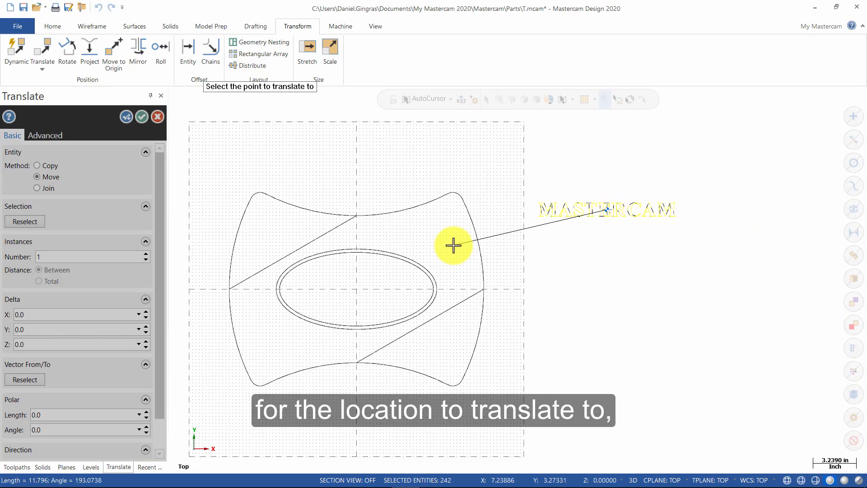
pyautogui.click(357, 290)
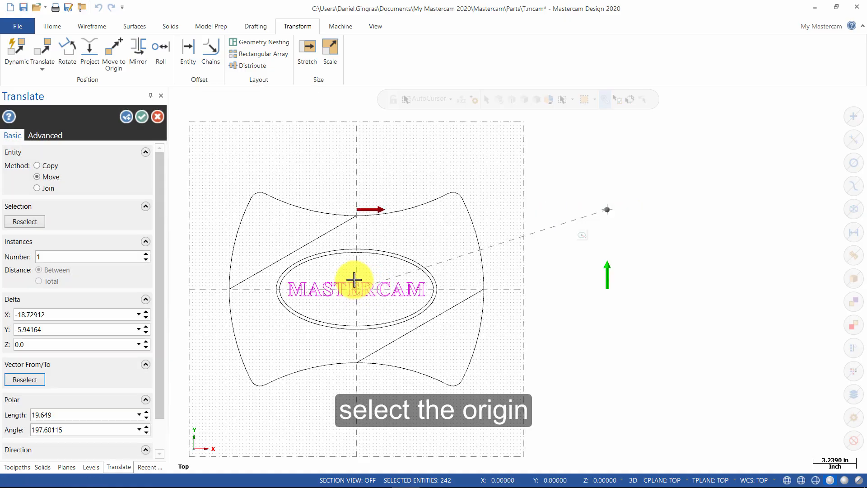
pyautogui.click(141, 118)
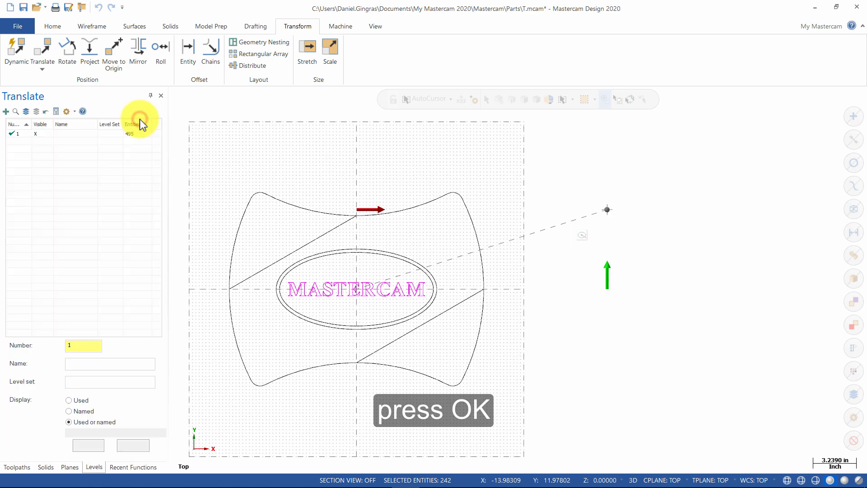
pyautogui.rightClick(506, 219)
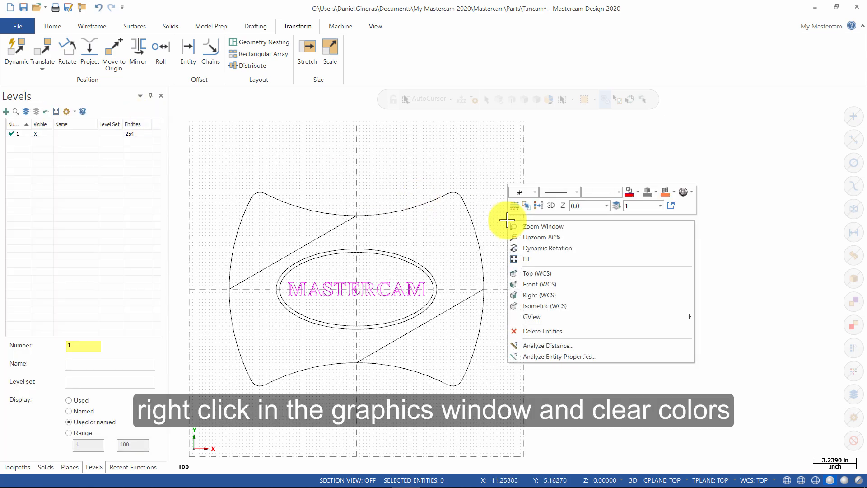
pyautogui.click(538, 206)
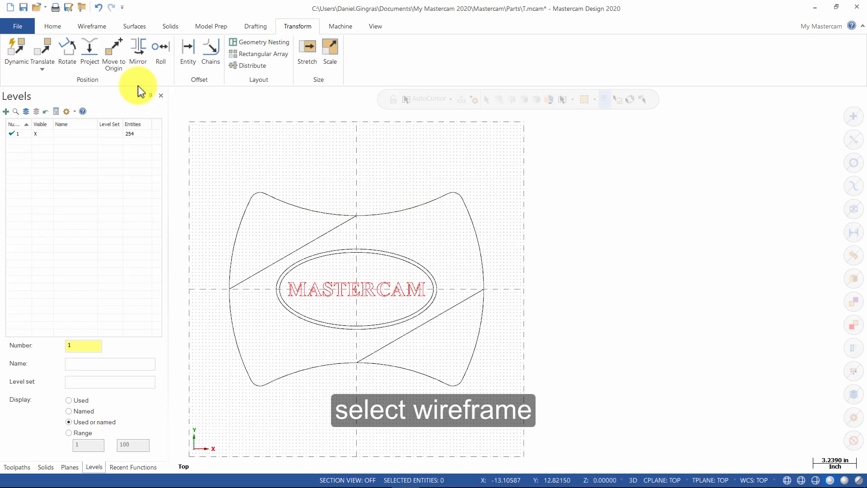
# Break the top, left, bottom and right arcs and both diagonal lines at their intersections.
pyautogui.click(89, 27)
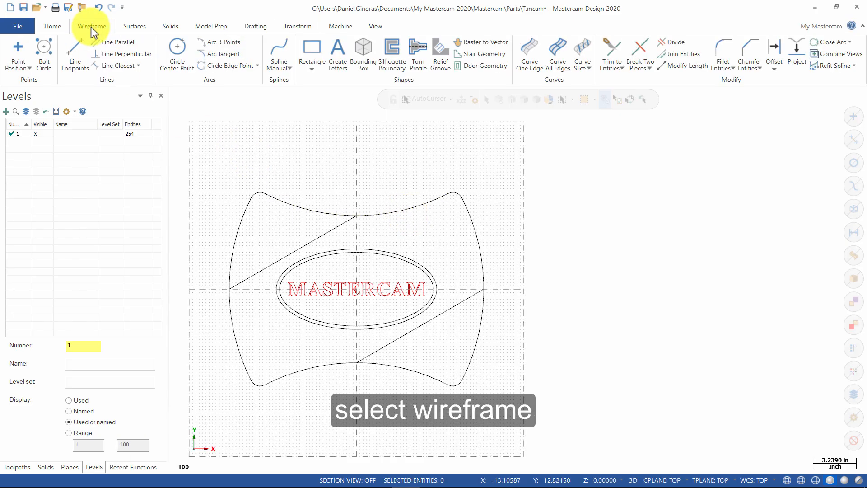
pyautogui.click(639, 69)
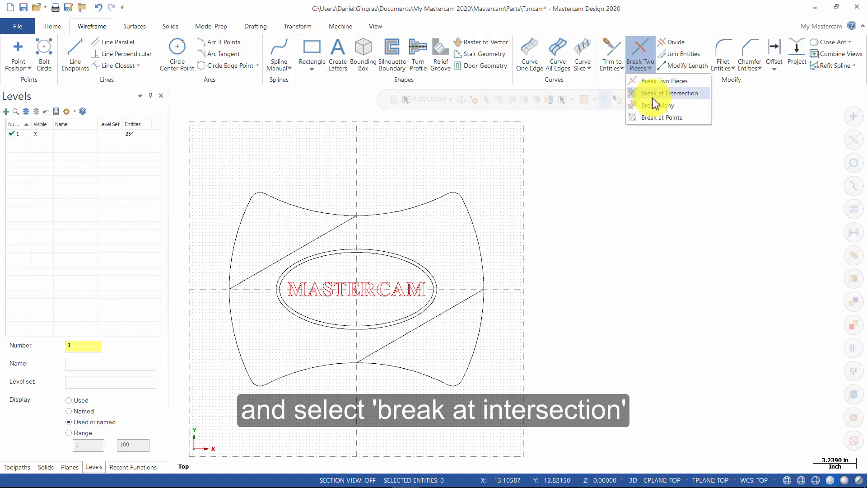
pyautogui.click(652, 94)
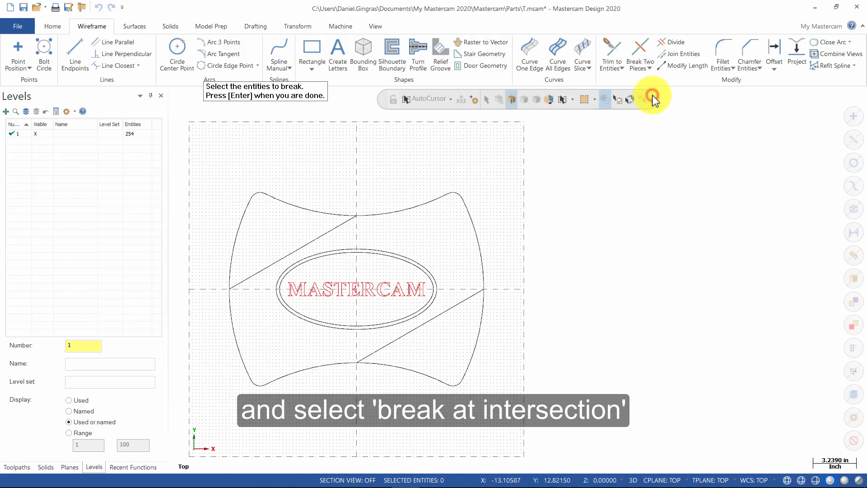
pyautogui.click(316, 210)
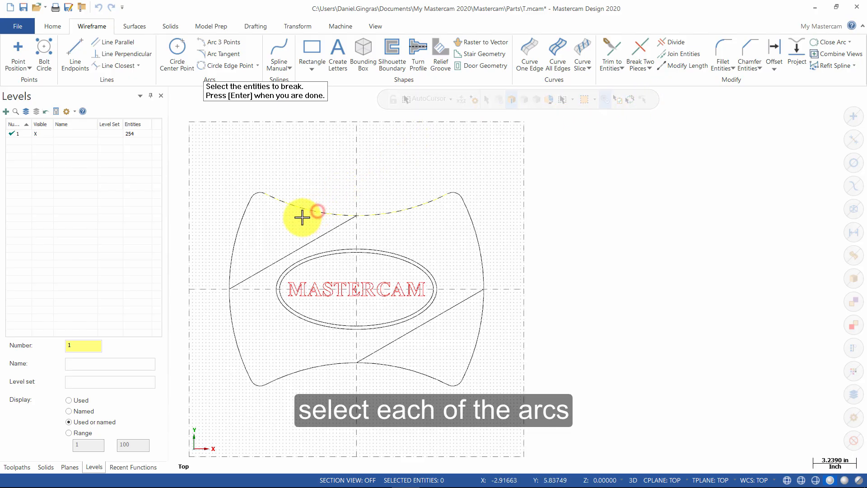
pyautogui.click(235, 239)
pyautogui.click(322, 367)
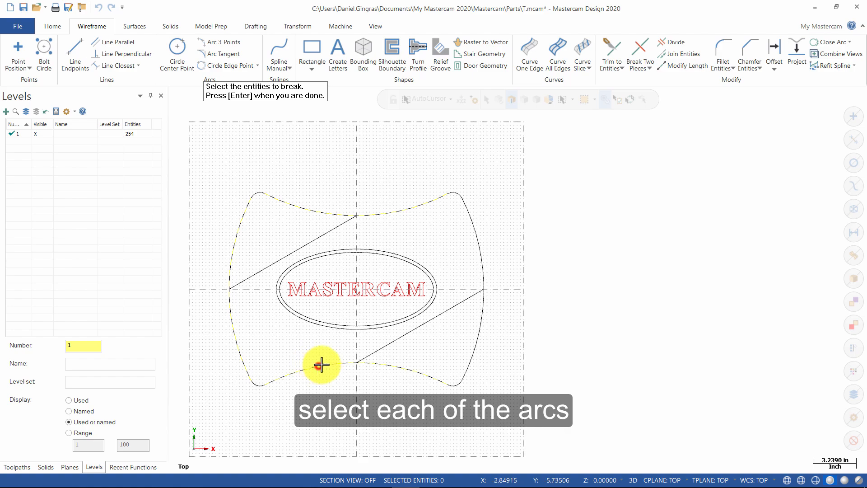
pyautogui.click(478, 333)
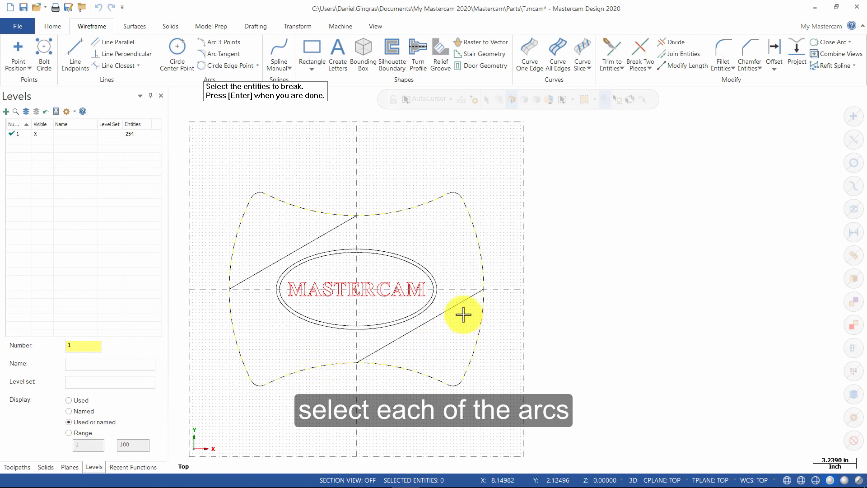
pyautogui.click(453, 305)
pyautogui.click(314, 239)
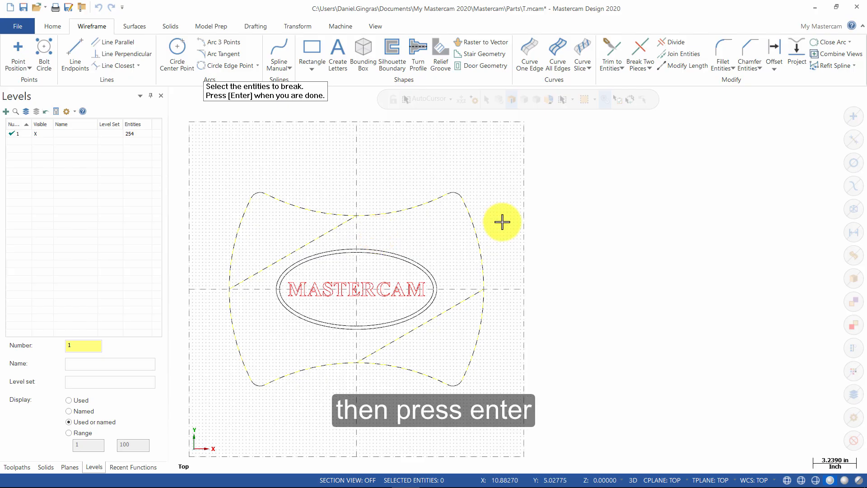
pyautogui.press('Return')
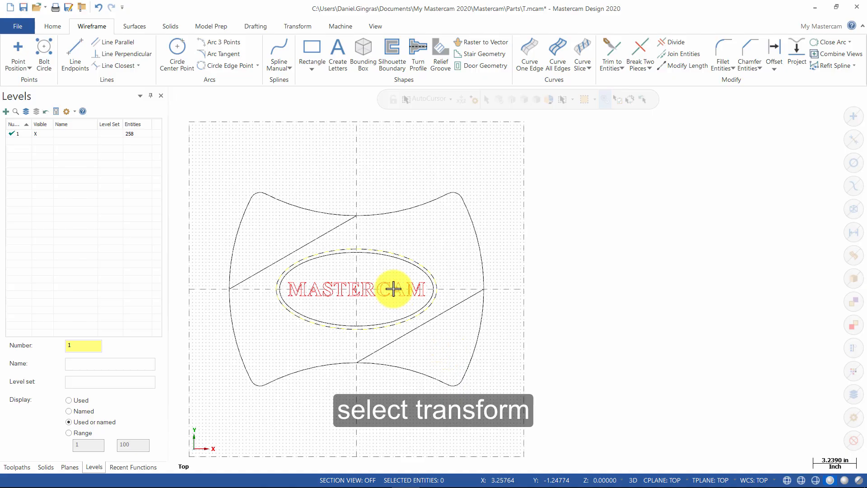
# Select the outer profile pieces and both diagonal lines for a Move of Z -1.5.
pyautogui.click(293, 27)
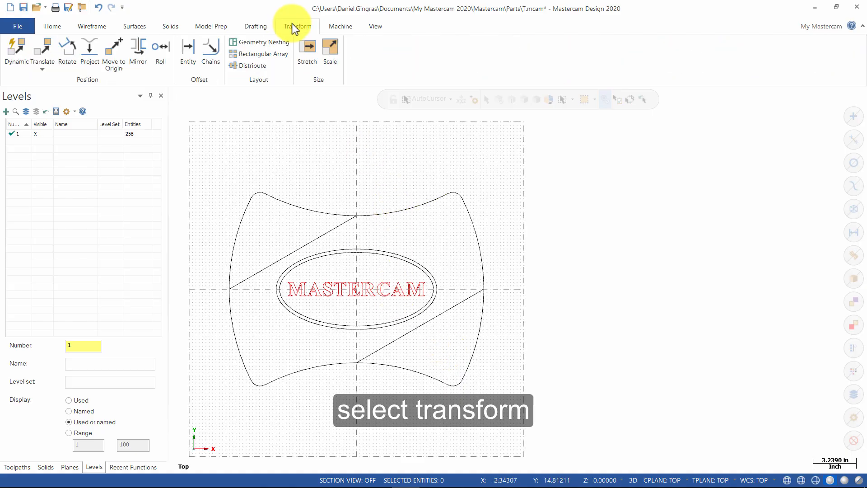
pyautogui.click(50, 52)
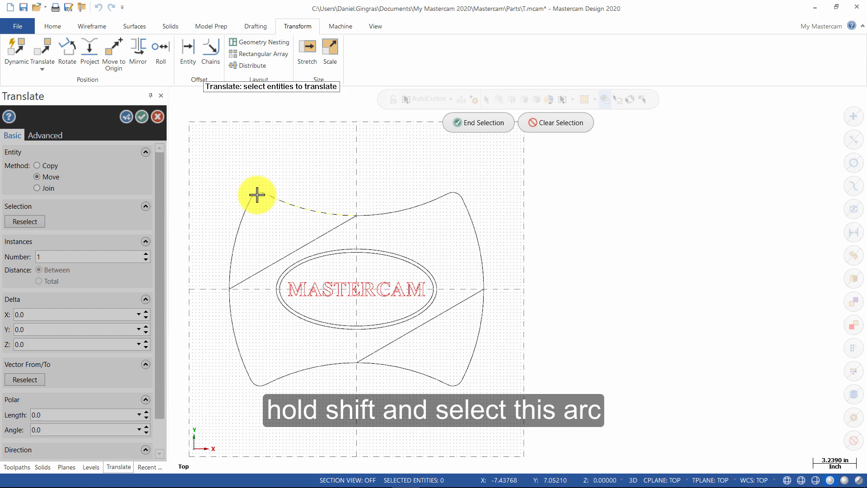
pyautogui.keyDown('shift'); pyautogui.click(239, 216); pyautogui.keyUp('shift')
pyautogui.keyDown('shift'); pyautogui.click(230, 305); pyautogui.keyUp('shift')
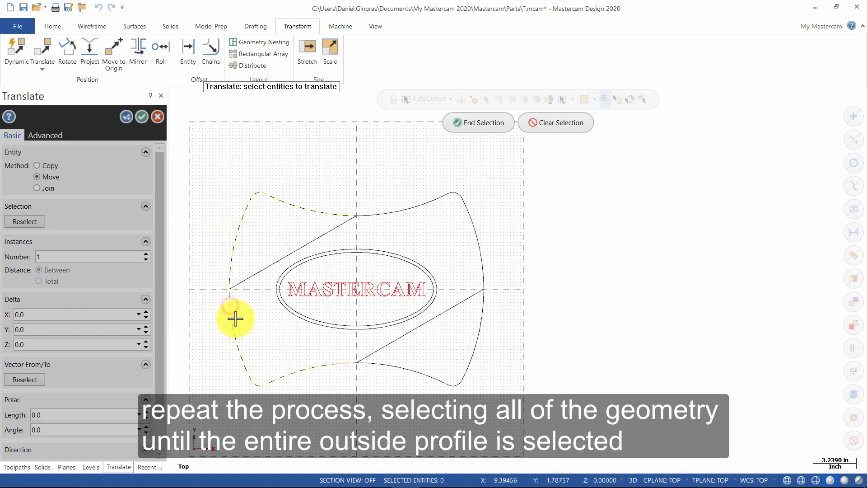
pyautogui.keyDown('shift'); pyautogui.click(387, 360); pyautogui.keyUp('shift')
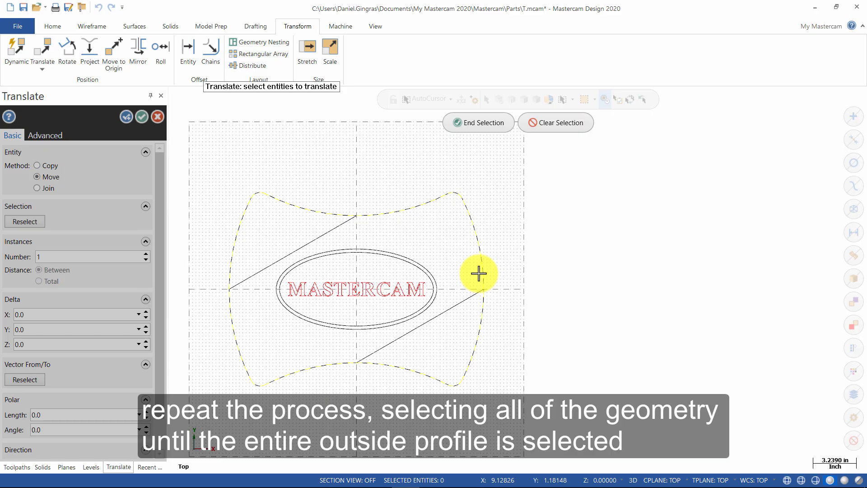
pyautogui.keyDown('shift'); pyautogui.click(328, 233); pyautogui.keyUp('shift')
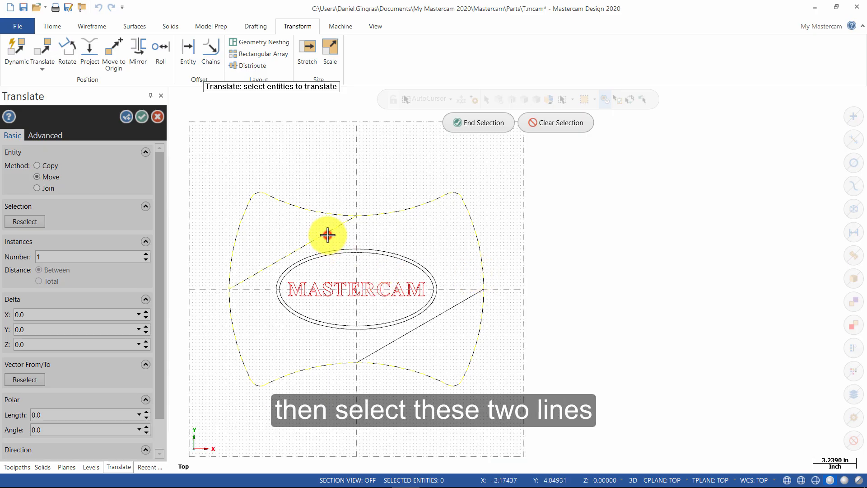
pyautogui.keyDown('shift'); pyautogui.click(474, 299); pyautogui.keyUp('shift')
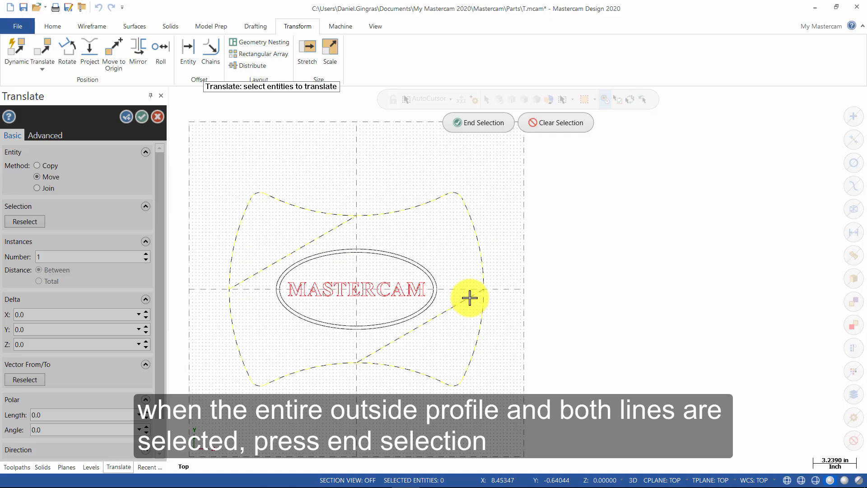
pyautogui.click(470, 123)
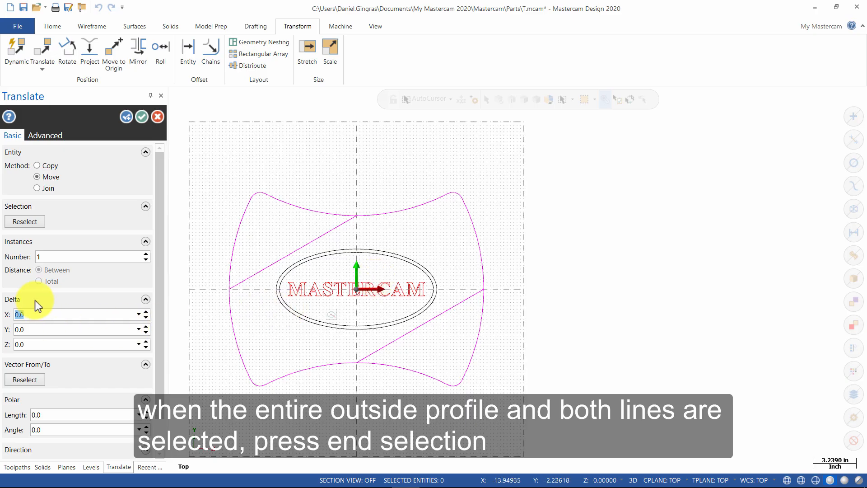
pyautogui.click(39, 345)
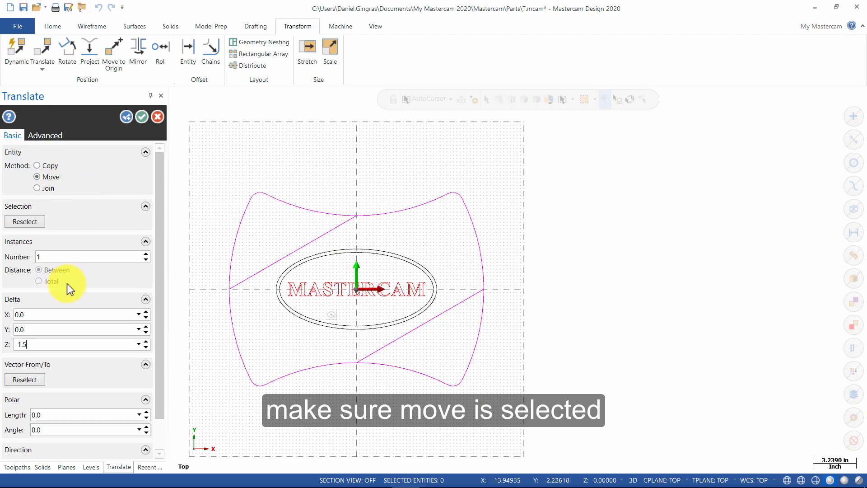
# Switch to an isometric view to check the part's depth.
pyautogui.rightClick(511, 232)
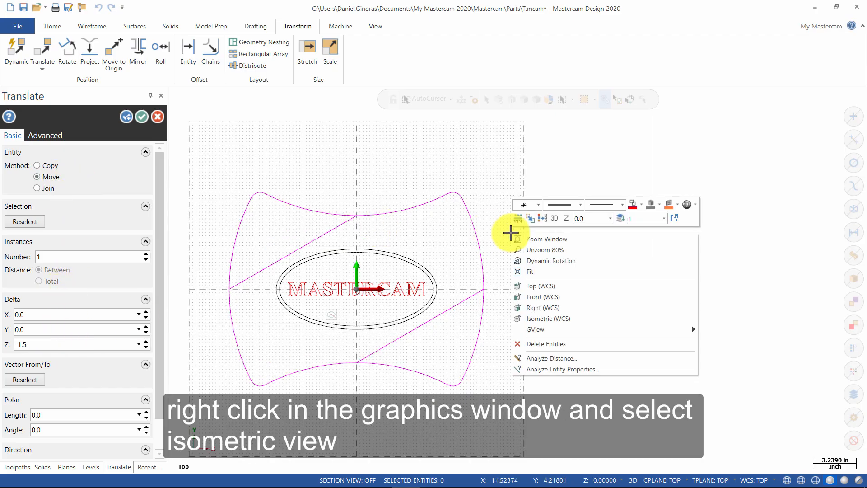
pyautogui.click(552, 319)
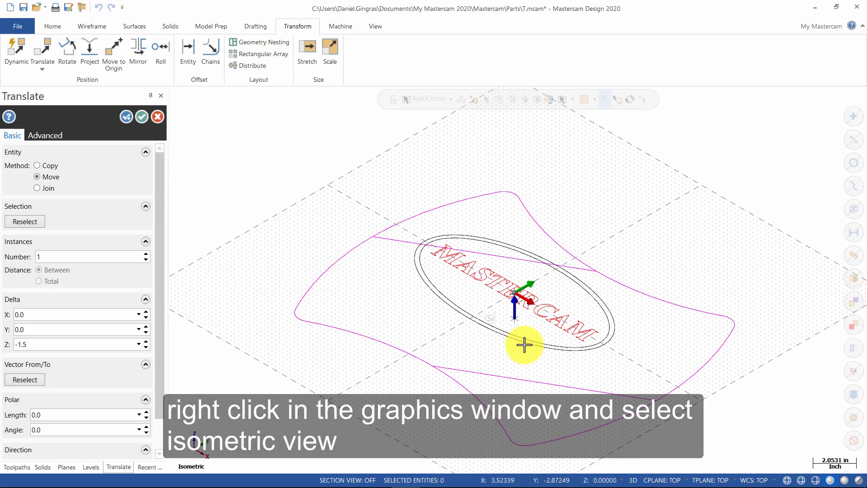
pyautogui.moveTo(523, 345)
pyautogui.mouseDown(button='middle')
pyautogui.moveTo(538, 306)
pyautogui.moveTo(534, 350)
pyautogui.mouseUp(button='middle')
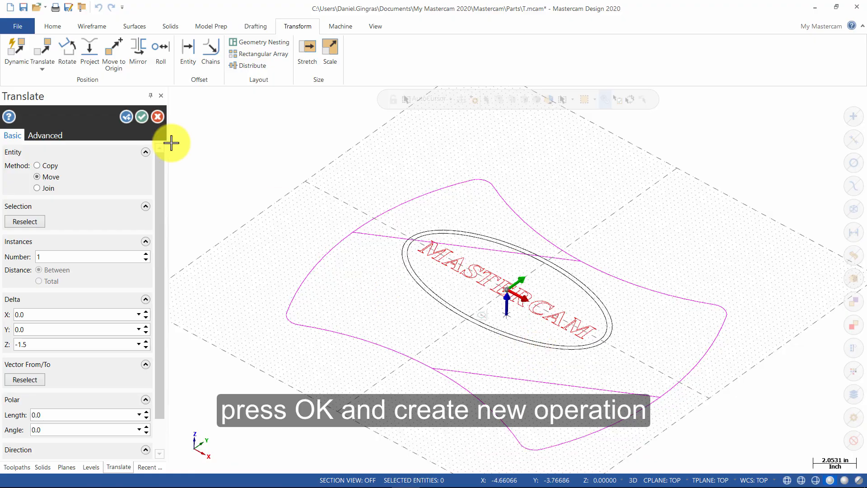
# Apply the move, then copy the top and bottom profile curves and fillet -1.5 in Z.
pyautogui.click(125, 117)
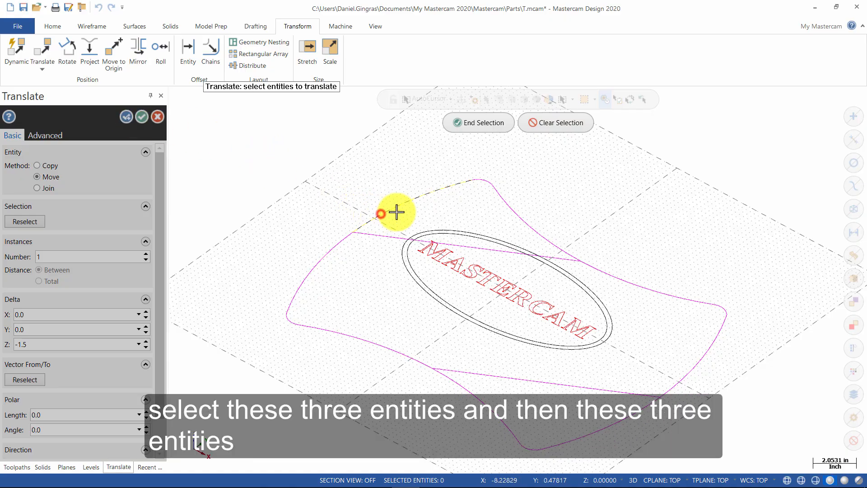
pyautogui.click(475, 180)
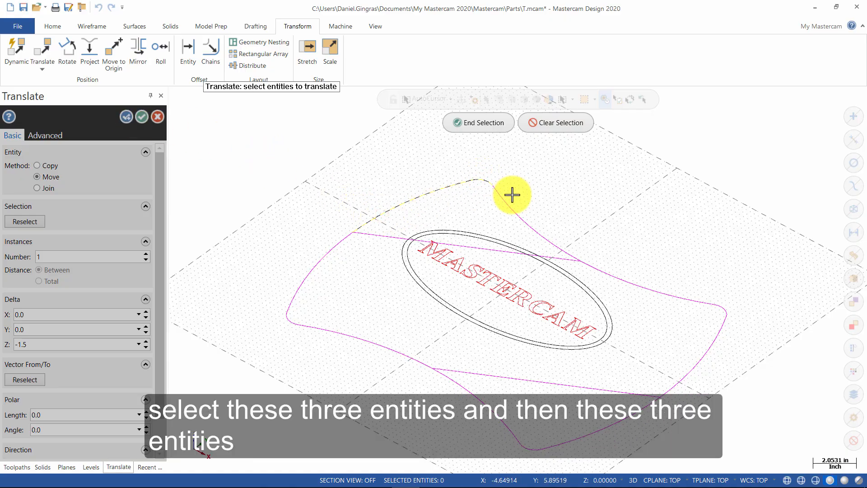
pyautogui.click(513, 205)
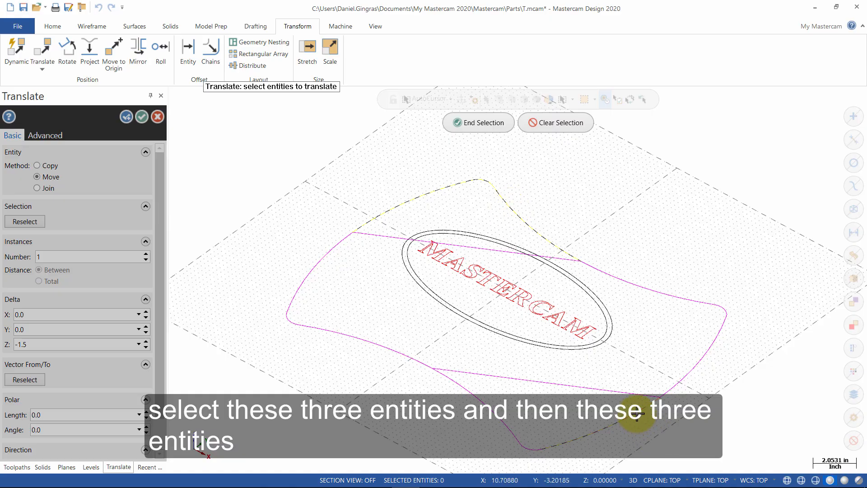
pyautogui.click(535, 450)
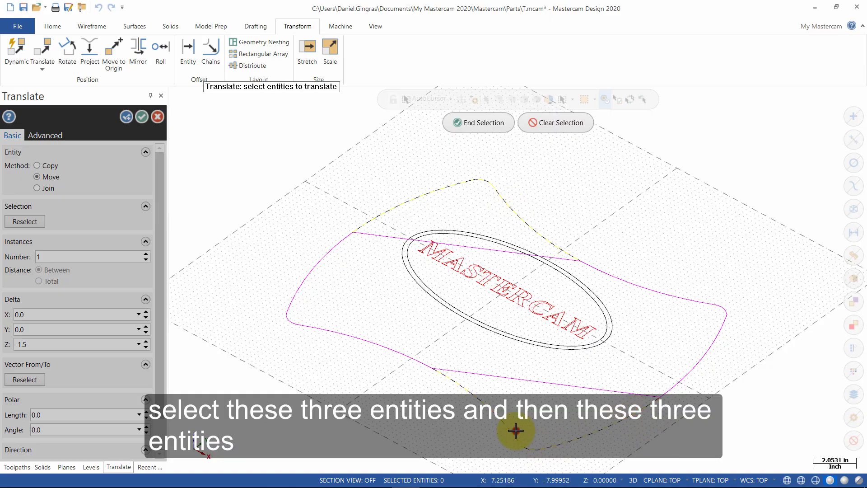
pyautogui.click(514, 434)
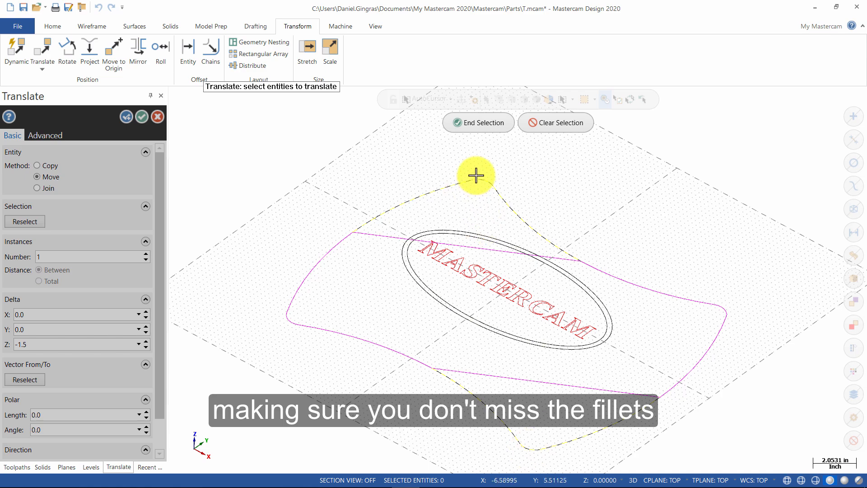
pyautogui.click(482, 123)
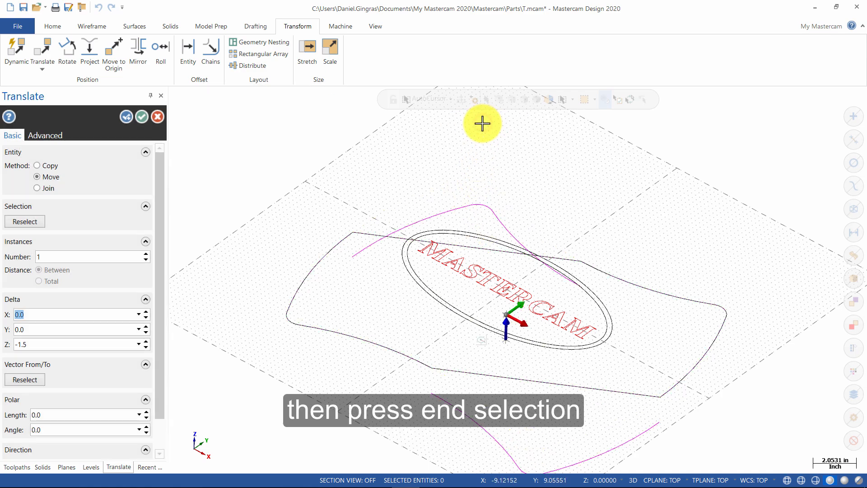
pyautogui.click(60, 170)
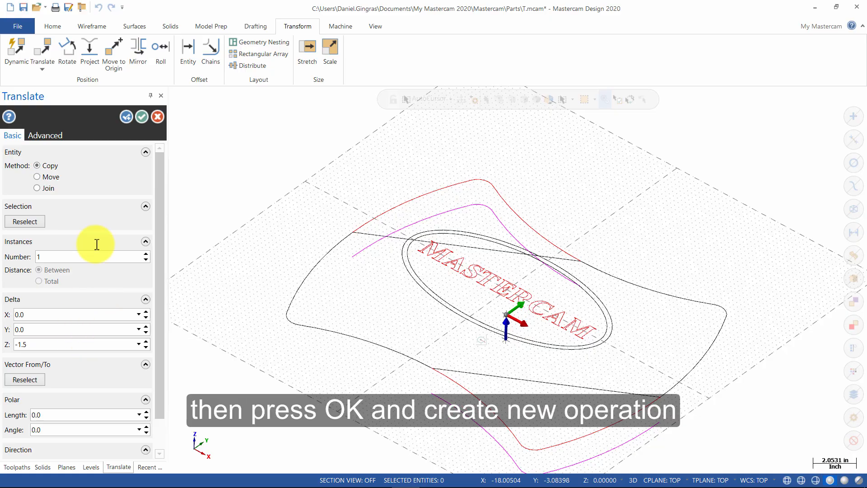
# Move the left arc, lower-left fillet, upper-right curve and right side down 1.5 in Z.
pyautogui.click(126, 118)
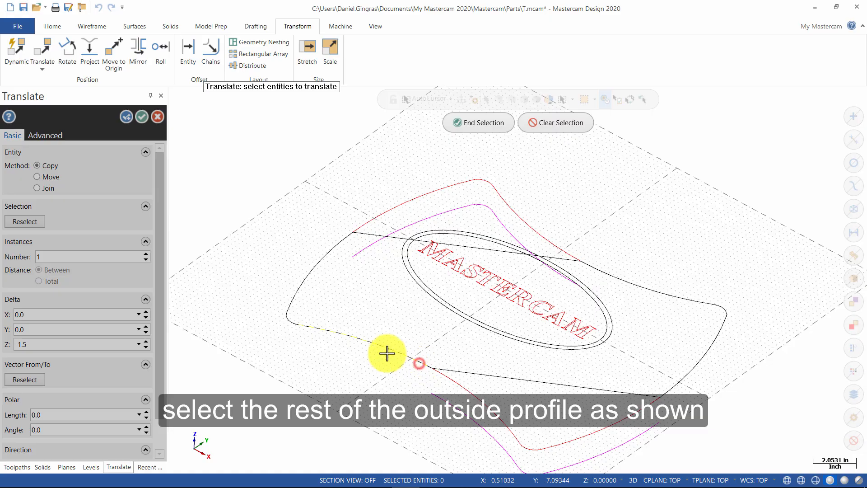
pyautogui.click(295, 324)
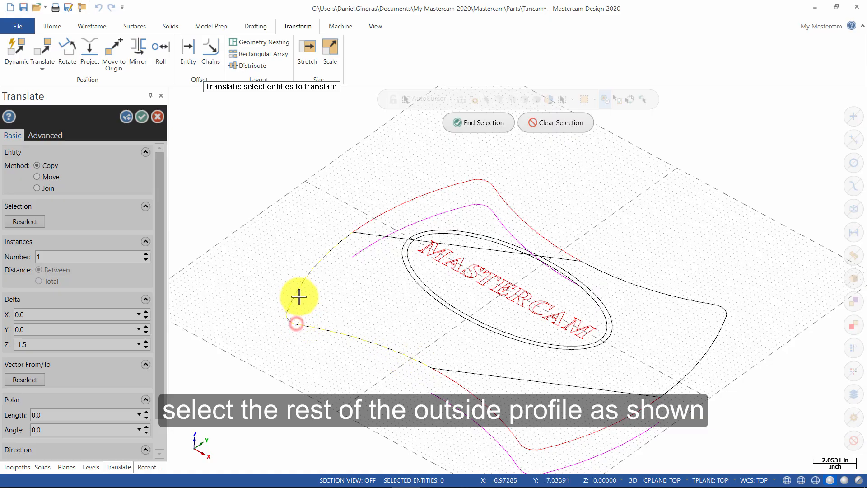
pyautogui.click(294, 292)
pyautogui.click(653, 292)
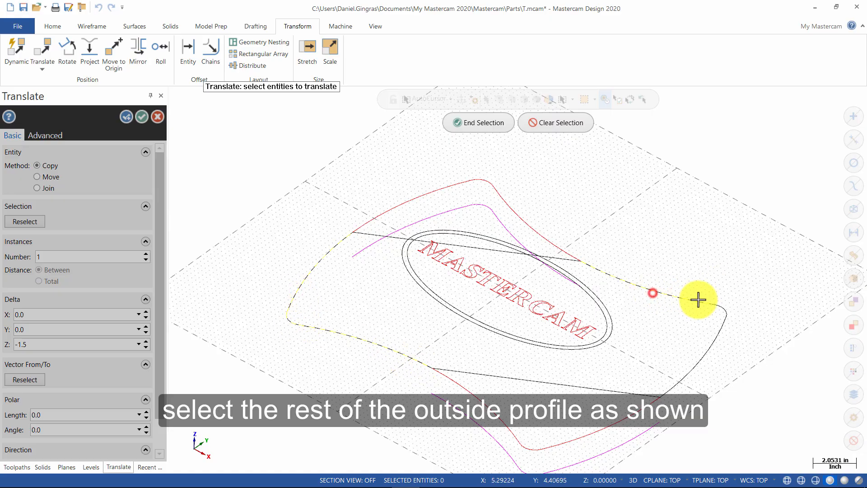
pyautogui.click(723, 305)
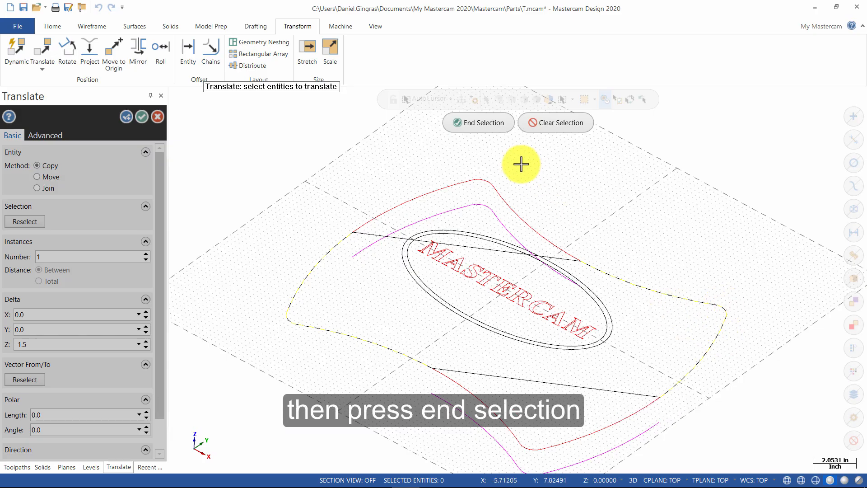
pyautogui.click(479, 123)
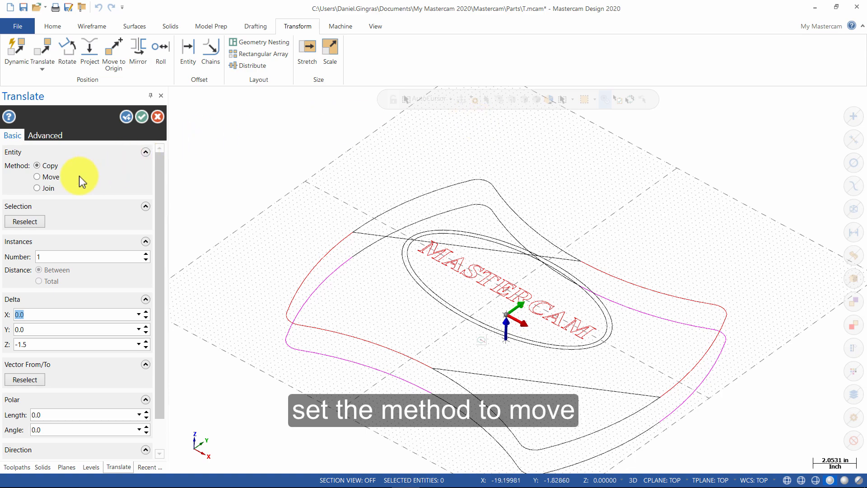
pyautogui.click(64, 177)
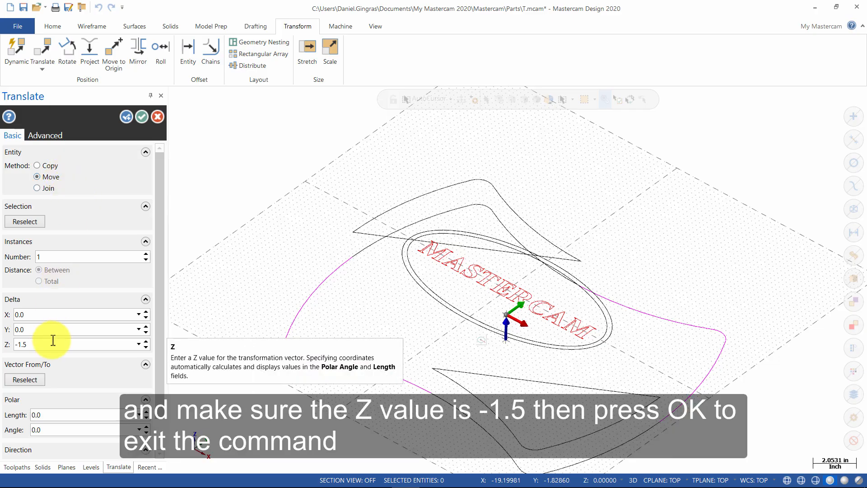
pyautogui.click(142, 117)
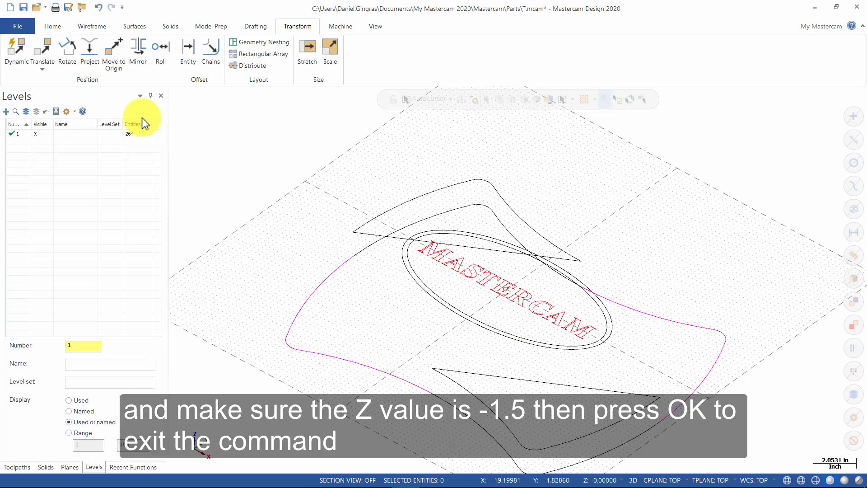
# Clear the result colours and set the active level to 2.
pyautogui.rightClick(403, 291)
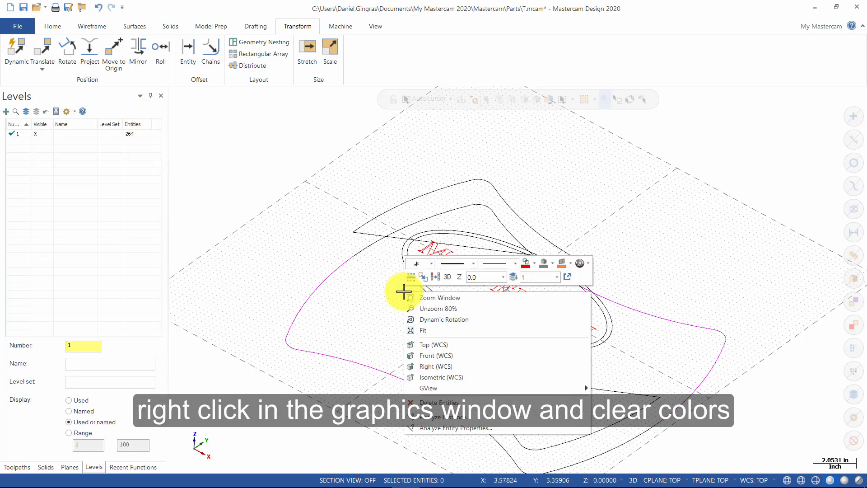
pyautogui.click(423, 277)
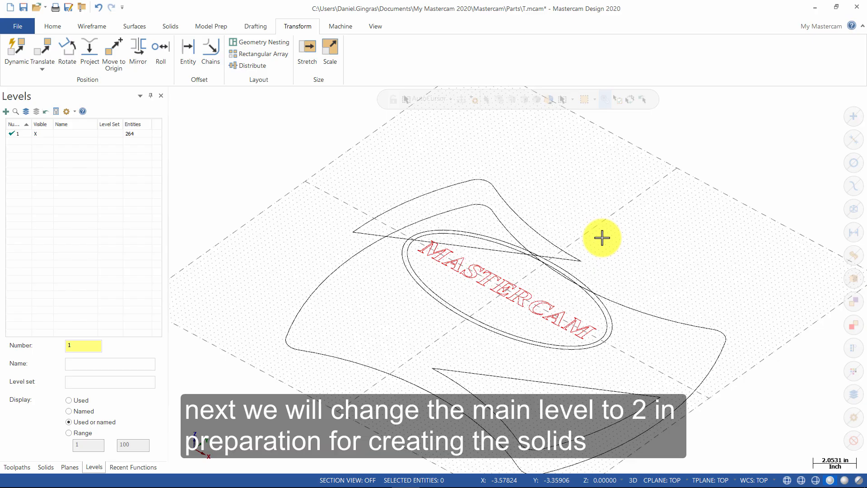
pyautogui.rightClick(602, 238)
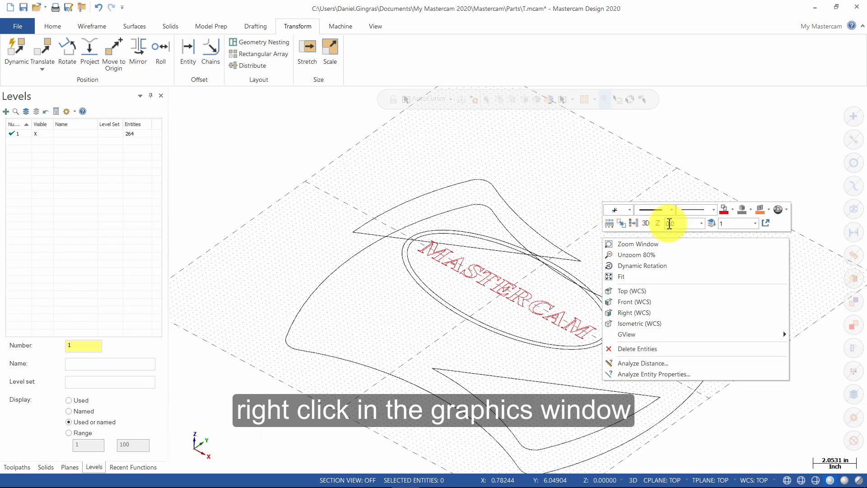
pyautogui.click(730, 225)
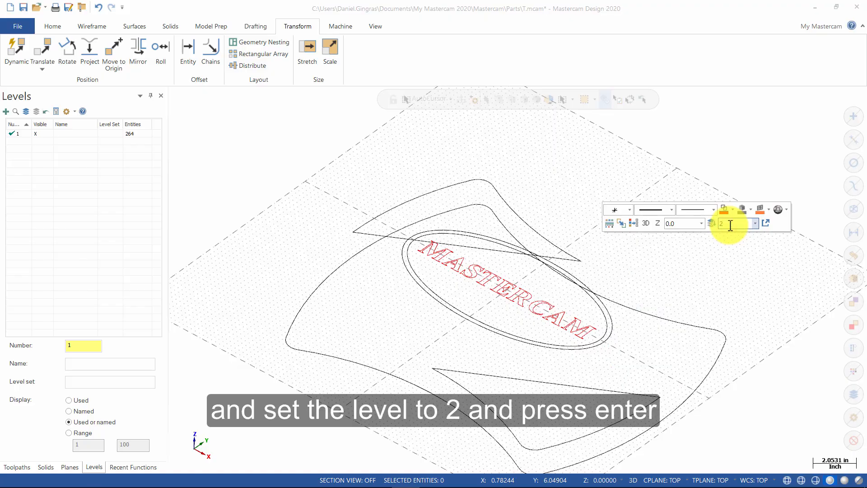
pyautogui.press('Return')
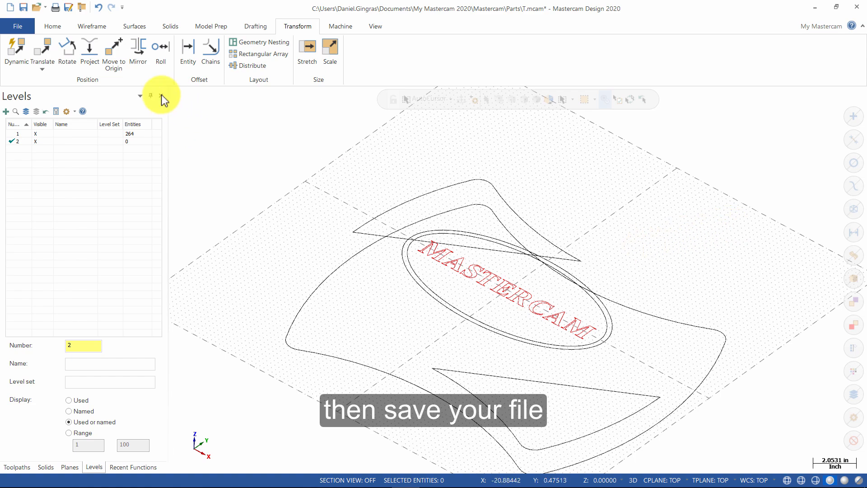
# Save the part as Your Name_3.mcam in the Parts folder.
pyautogui.click(71, 7)
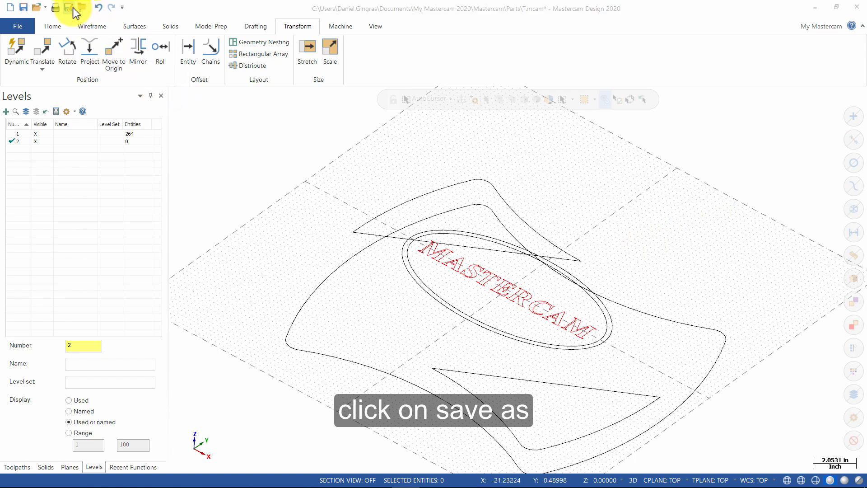
pyautogui.click(215, 94)
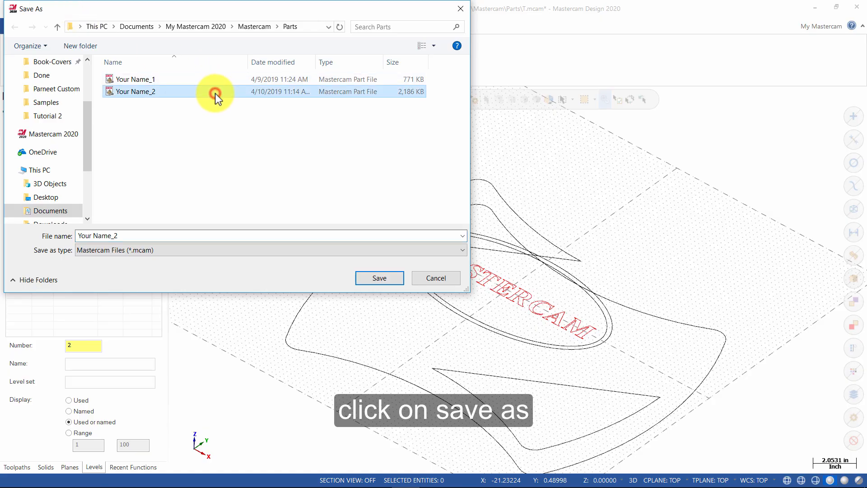
pyautogui.click(170, 235)
pyautogui.click(180, 234)
pyautogui.press('BackSpace')
pyautogui.write('3')
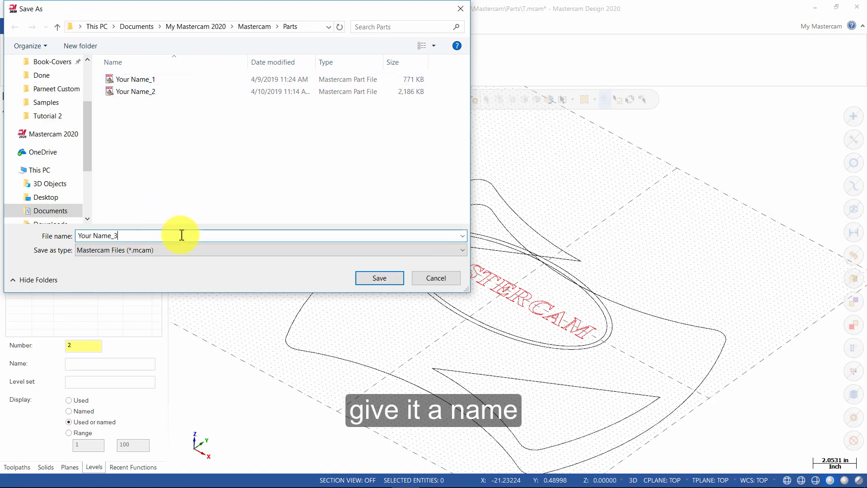
pyautogui.click(375, 278)
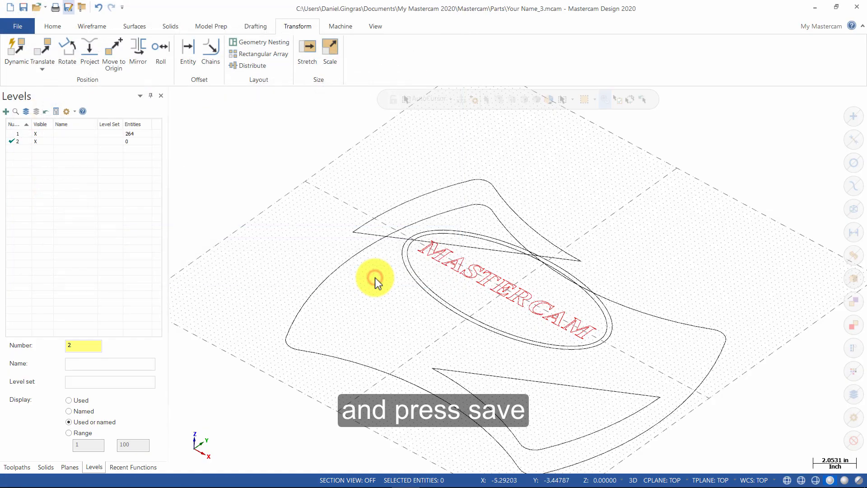